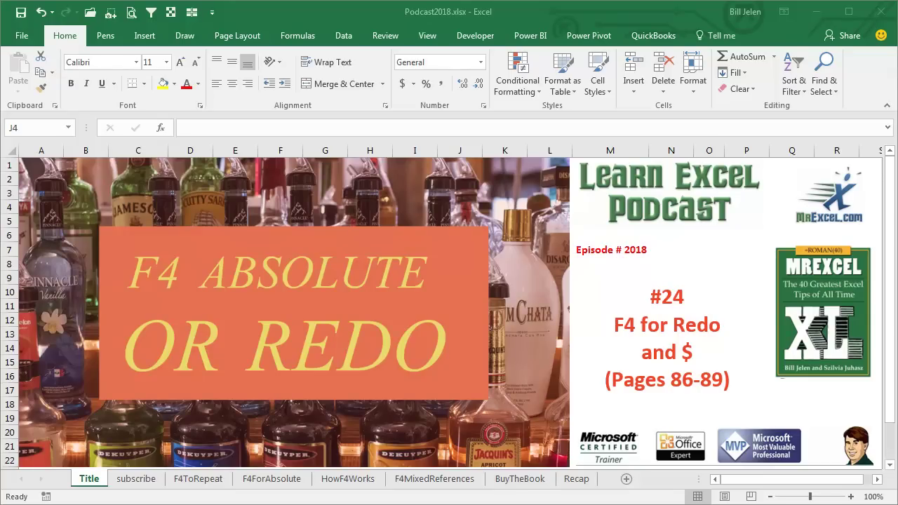
# - Go from the Title sheet through the subscribe sheet to the F4ToRepeat sheet
pyautogui.click(125, 482)
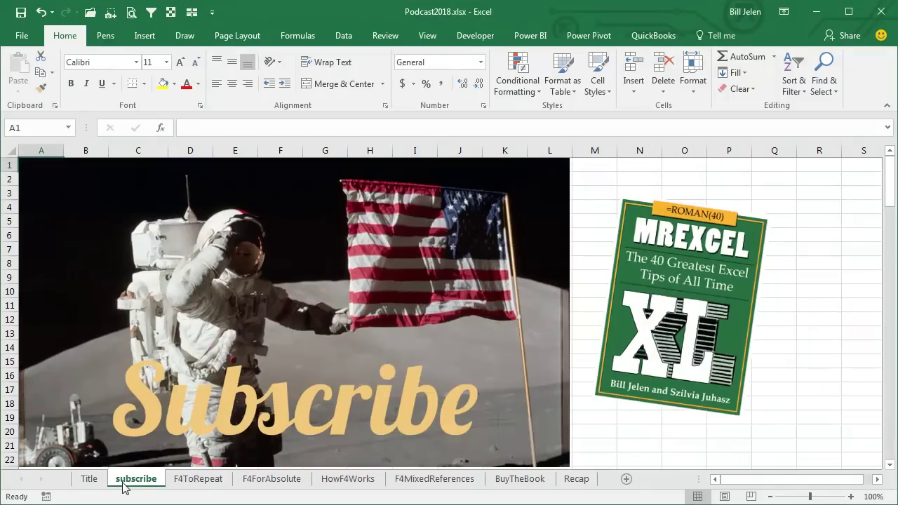
pyautogui.click(188, 481)
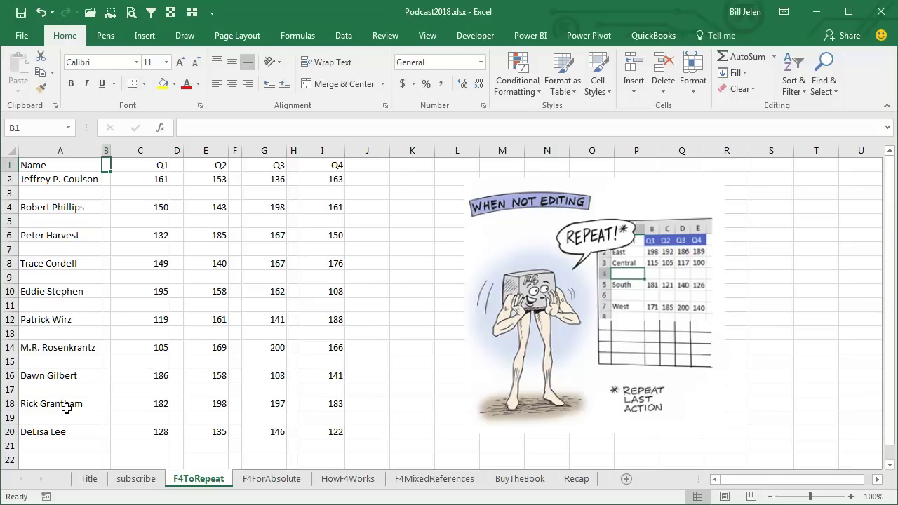
# - Delete the empty column B with the legacy Alt+E, D, C delete-column command
pyautogui.hotkey('alt', 'e')
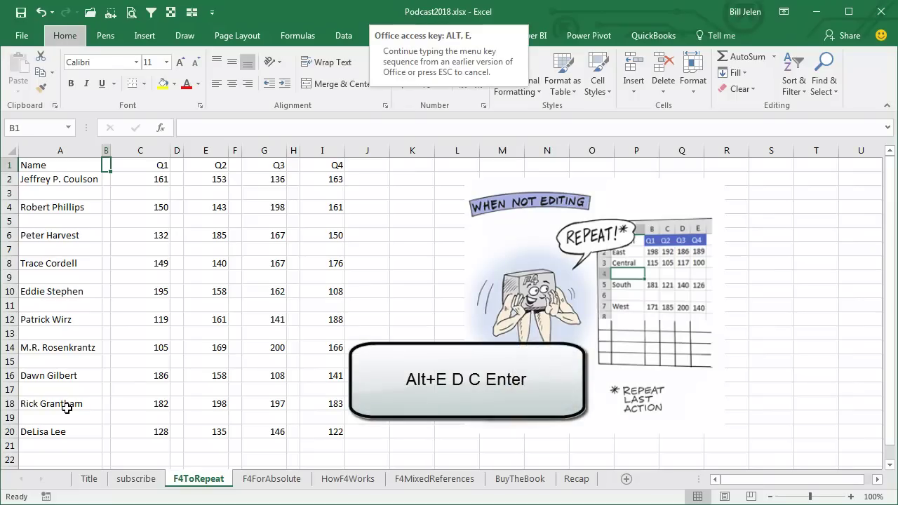
pyautogui.press('d')
pyautogui.press('c')
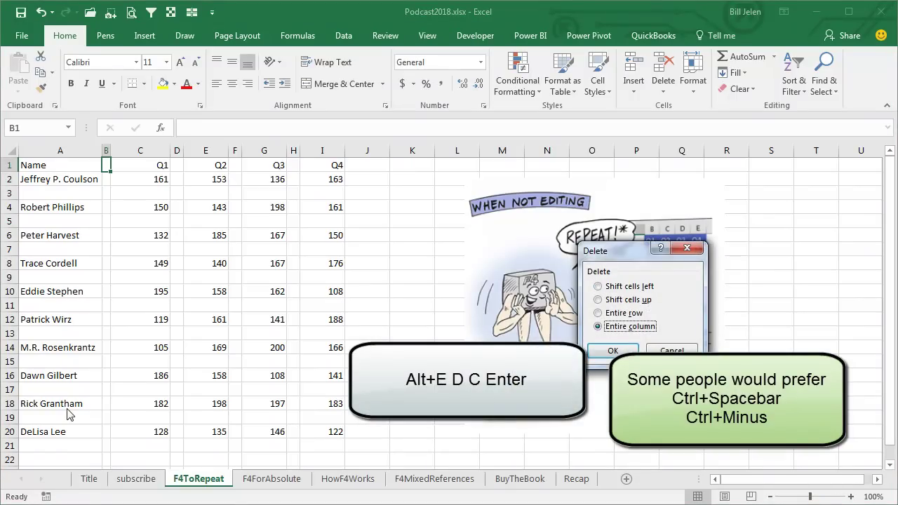
pyautogui.press('Return')
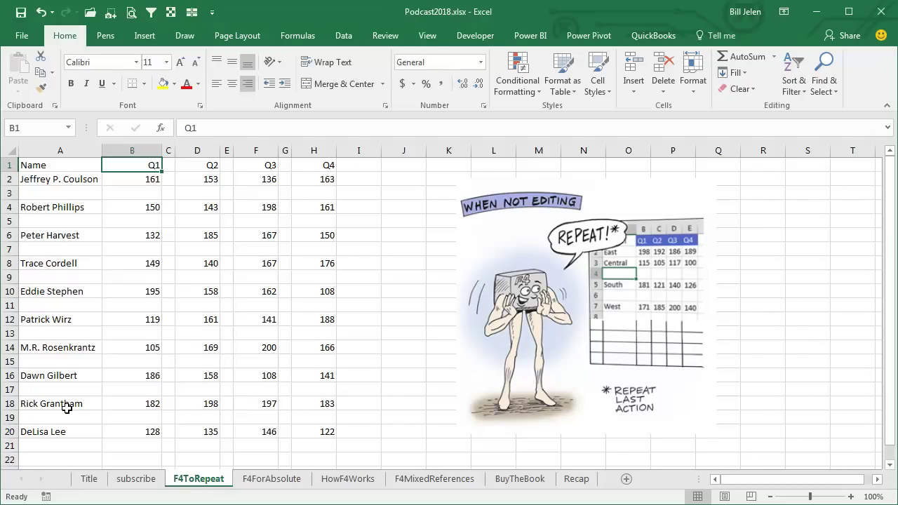
# - Repeat the column deletion with F4 on each remaining empty spacer column
pyautogui.press('Right')
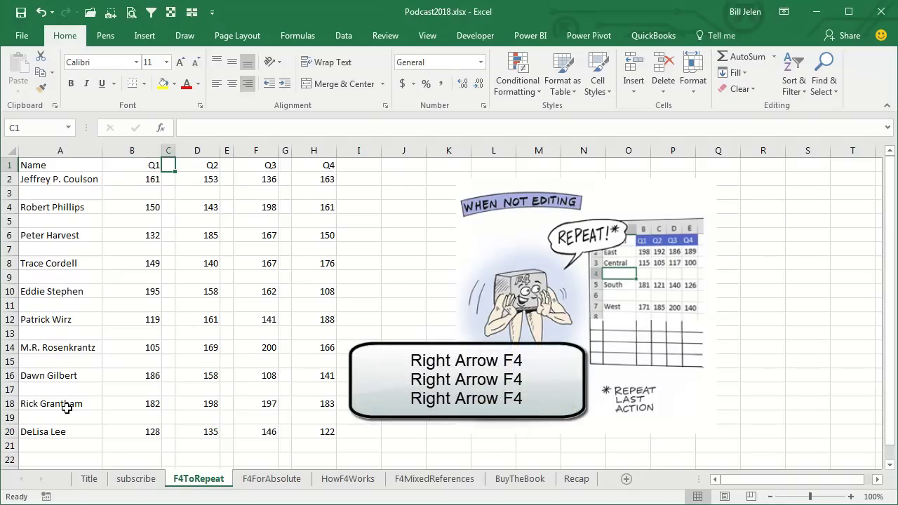
pyautogui.press('F4')
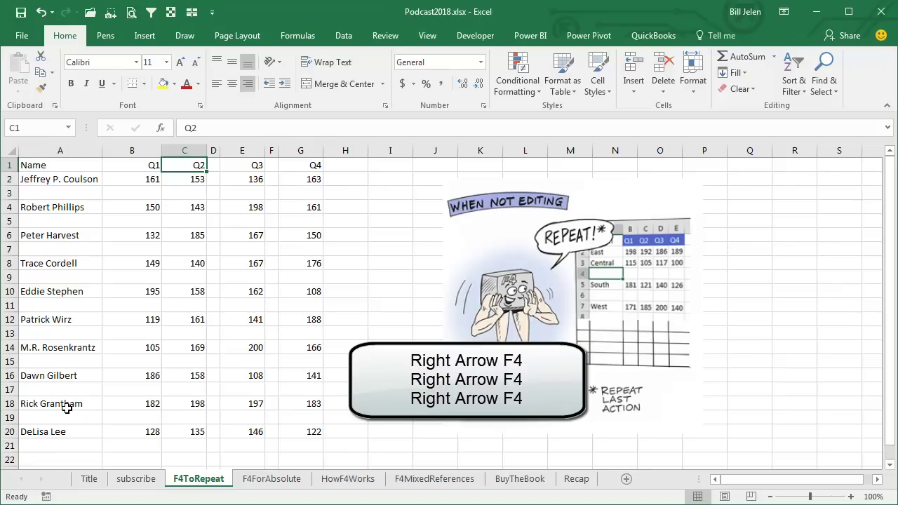
pyautogui.press('Right')
pyautogui.press('F4')
pyautogui.press('Right')
pyautogui.press('F4')
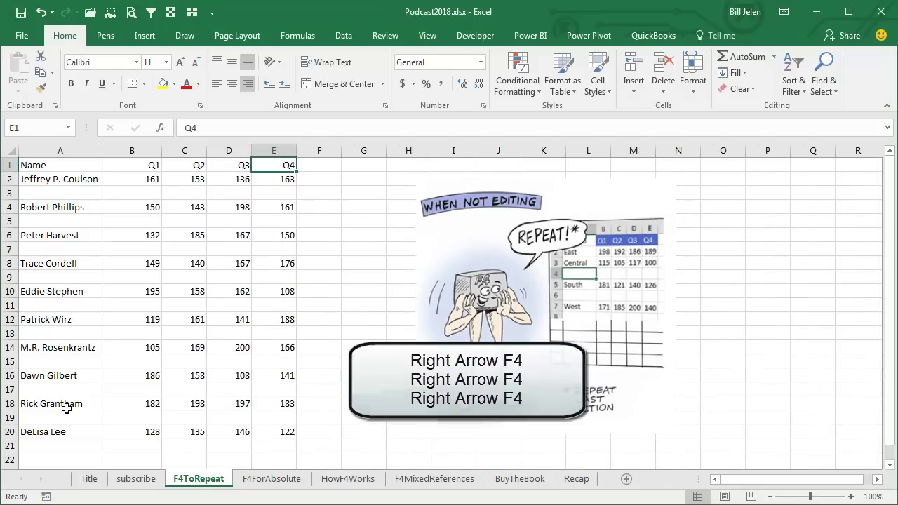
pyautogui.press('Down')
pyautogui.press('Left')
pyautogui.press('Left')
# - Delete the blank row 3 with the legacy Alt+E, D, R delete-row command
pyautogui.press('Down')
pyautogui.press('Left')
pyautogui.press('Left')
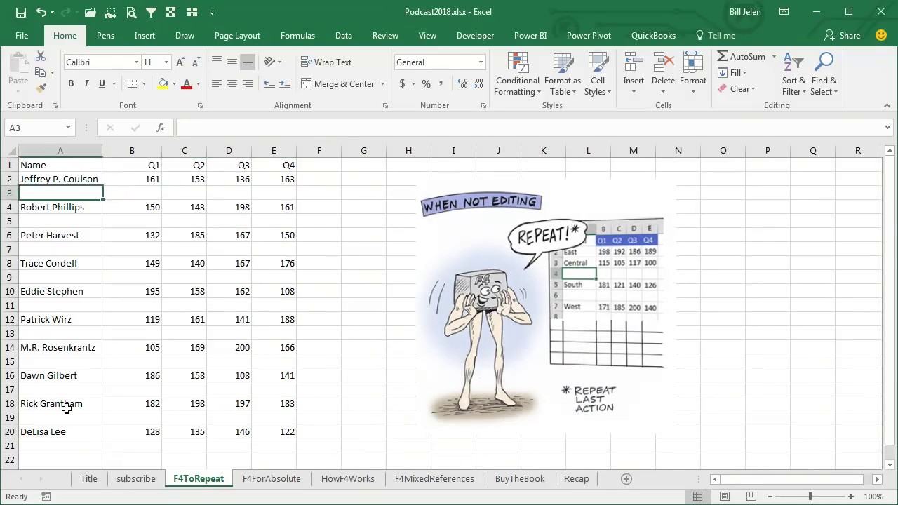
pyautogui.hotkey('alt', 'e')
pyautogui.press('d')
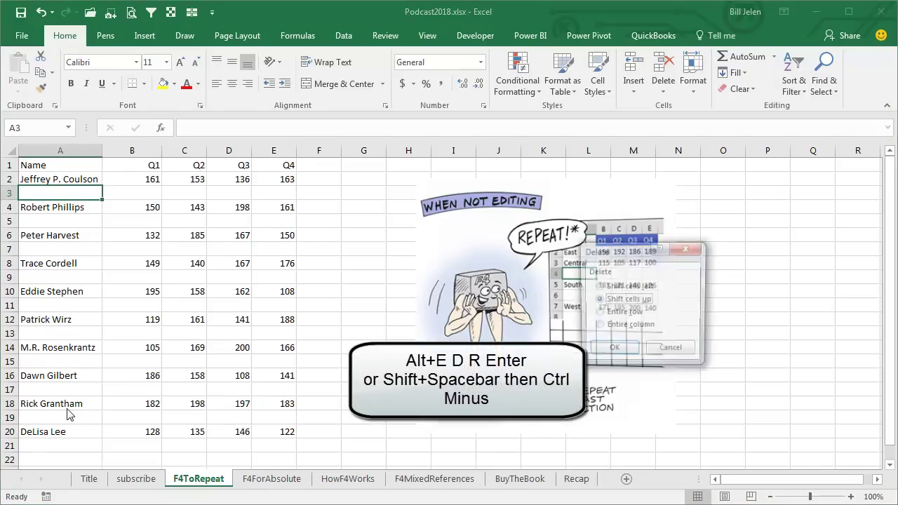
pyautogui.press('r')
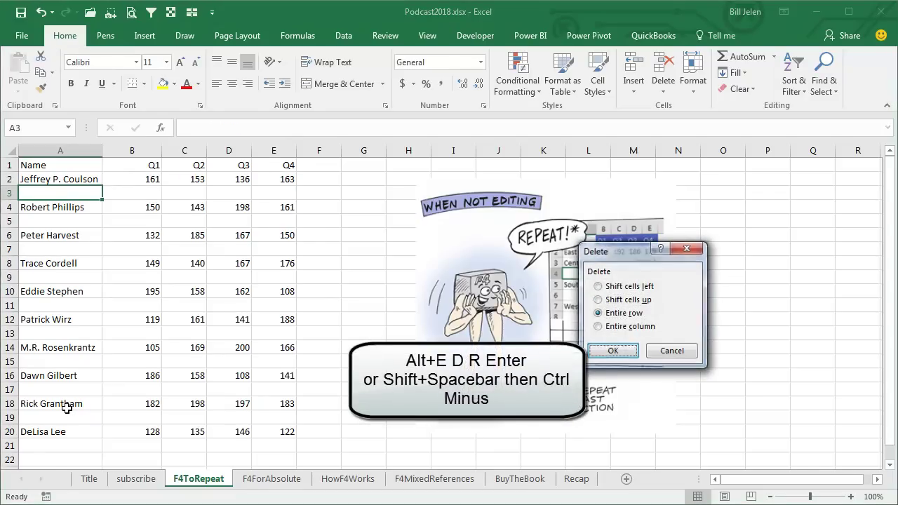
pyautogui.press('Return')
# - Repeat the row deletion with F4 on every remaining blank row between the names
pyautogui.press('Down')
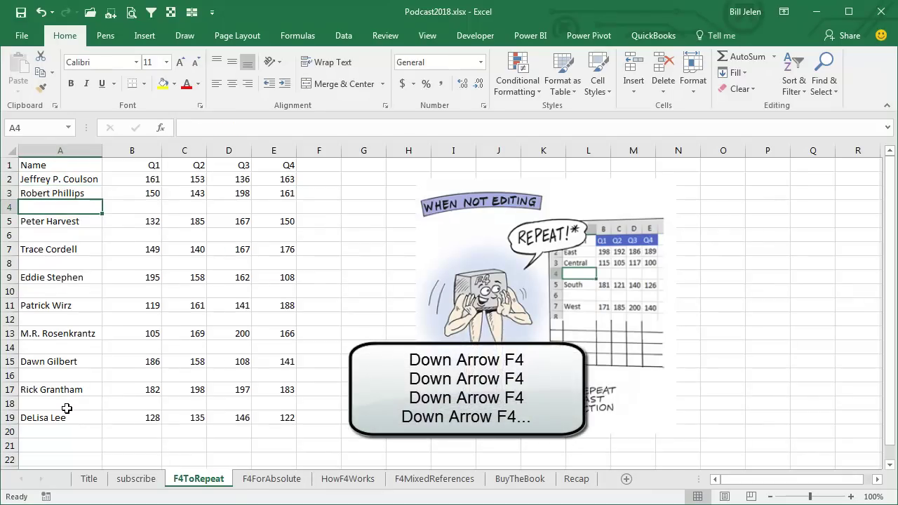
pyautogui.press('F4')
pyautogui.press('Down')
pyautogui.press('F4')
pyautogui.press('Down')
pyautogui.press('F4')
pyautogui.press('Down')
pyautogui.press('F4')
pyautogui.press('Down')
pyautogui.press('F4')
pyautogui.press('Down')
pyautogui.press('F4')
pyautogui.press('Down')
pyautogui.press('F4')
pyautogui.press('Down')
pyautogui.press('F4')
pyautogui.press('Down')
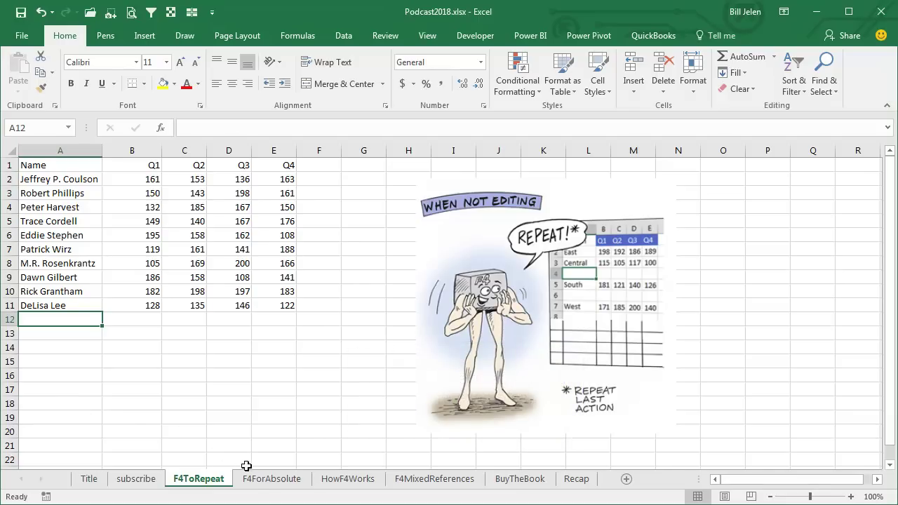
# - On the F4ForAbsolute sheet, enter the tax formula =B2*F1 in C2
pyautogui.click(263, 481)
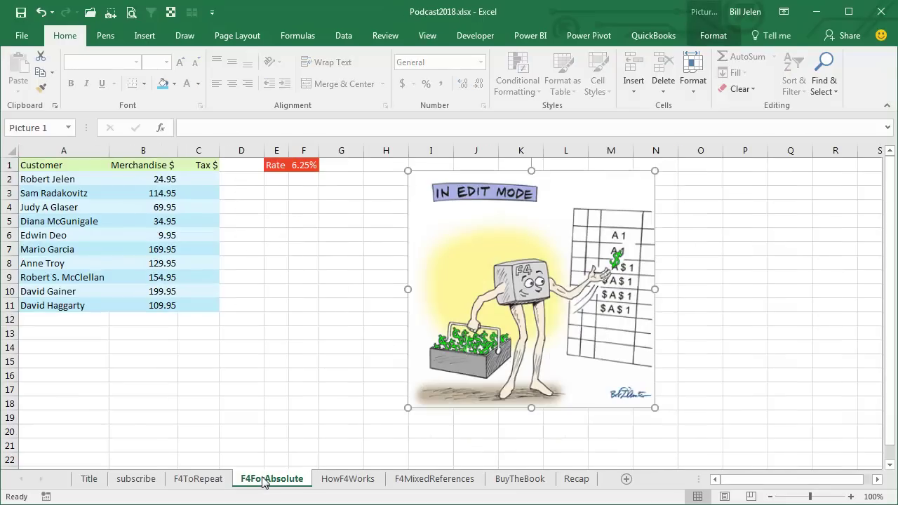
pyautogui.click(201, 179)
pyautogui.write('-')
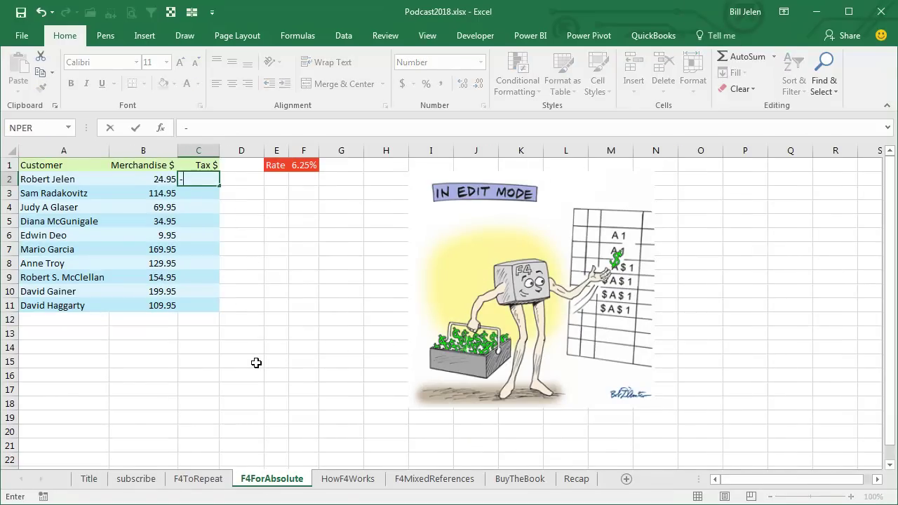
pyautogui.press('BackSpace')
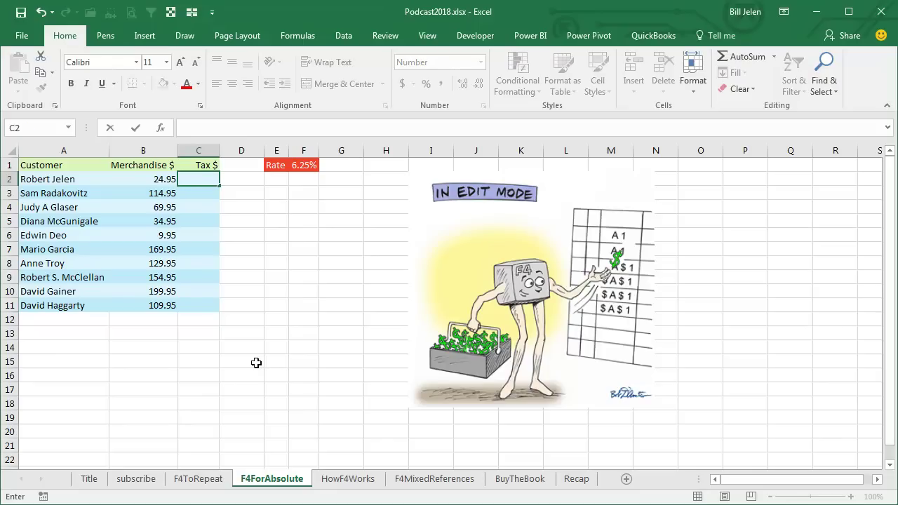
pyautogui.write('=')
pyautogui.press('Left')
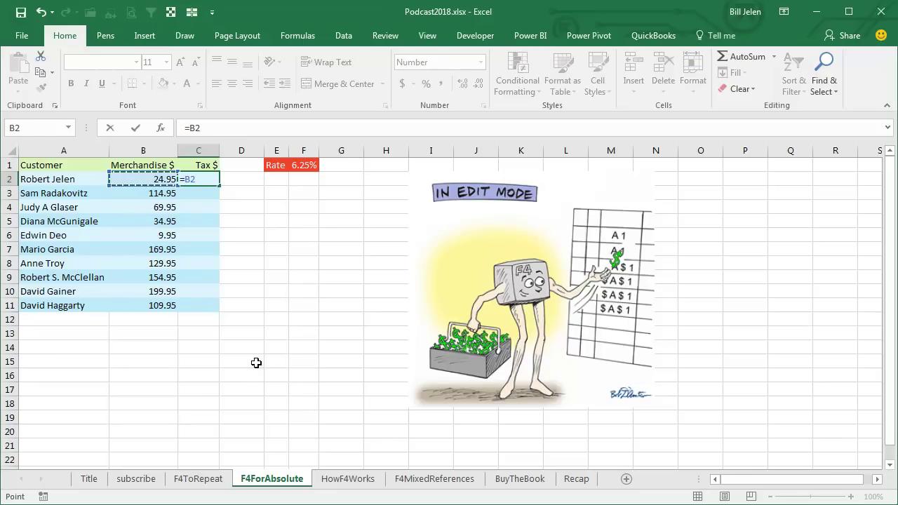
pyautogui.write('*')
pyautogui.press('Up')
pyautogui.press('Right')
pyautogui.press('Right')
pyautogui.press('Right')
pyautogui.press('Return')
# - Fill C2 down to C11 without formatting and inspect the shifted formula in C5
pyautogui.press('Up')
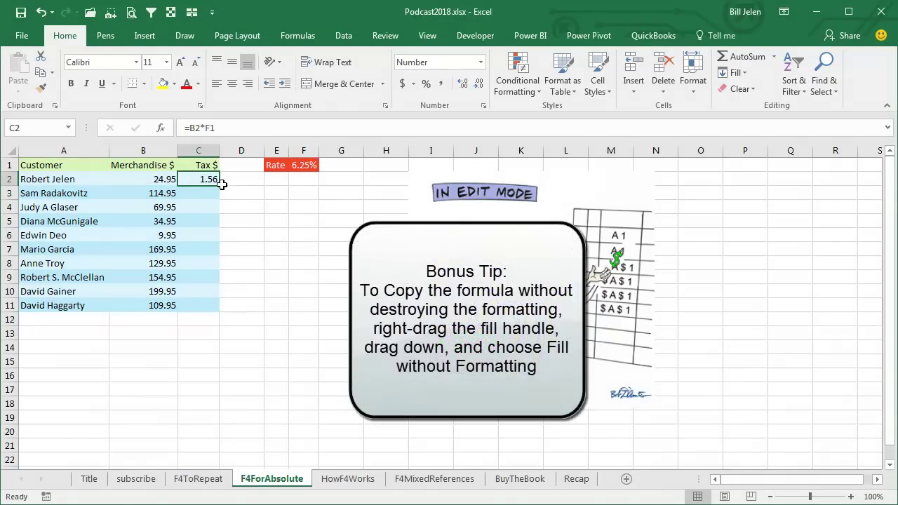
pyautogui.moveTo(221, 183); pyautogui.dragTo(223, 315)
pyautogui.click(270, 369)
pyautogui.click(204, 221)
pyautogui.press('F2')
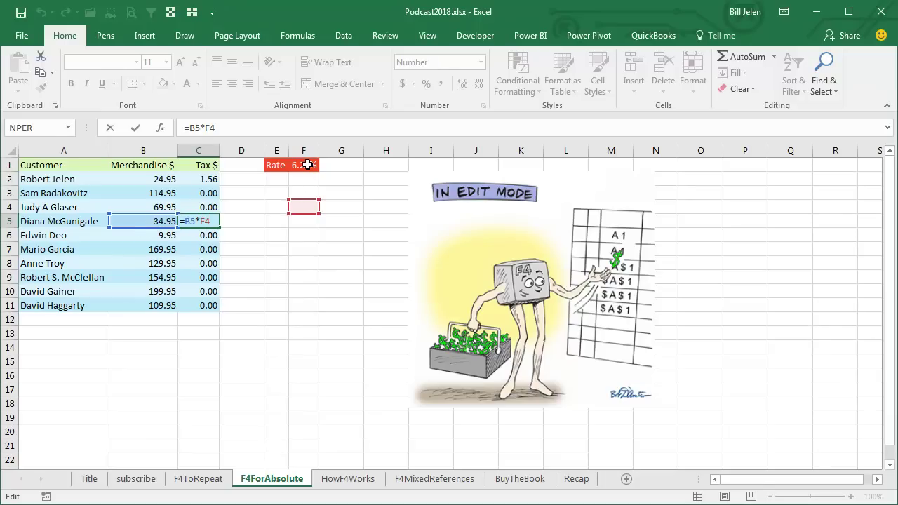
# - Change C2's formula to =B2*$F$1 so the 6.25% rate reference is absolute
pyautogui.hotkey('ctrl', 'Return')
pyautogui.click(208, 180)
pyautogui.press('F2')
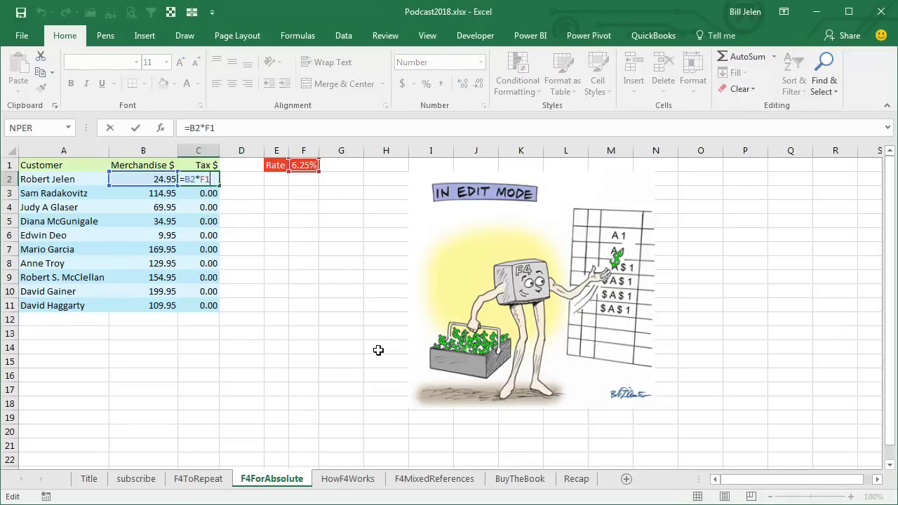
pyautogui.press('F4')
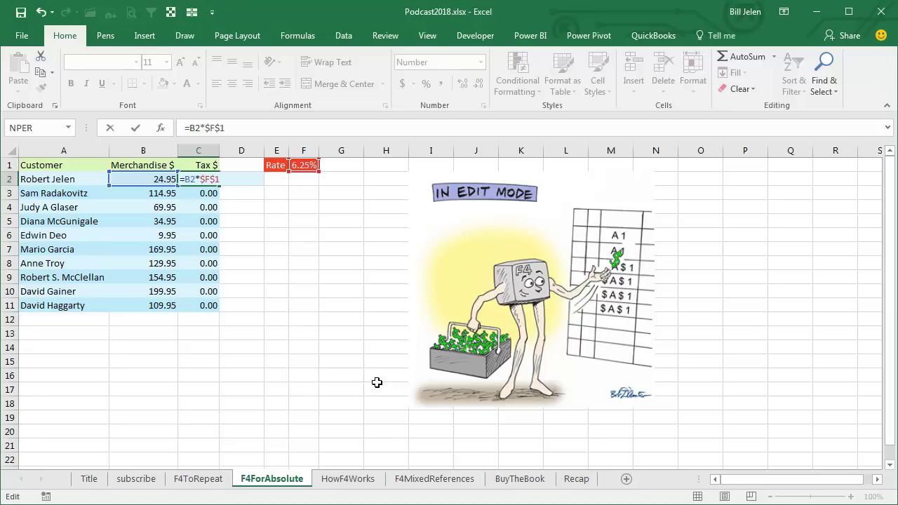
pyautogui.hotkey('ctrl', 'Return')
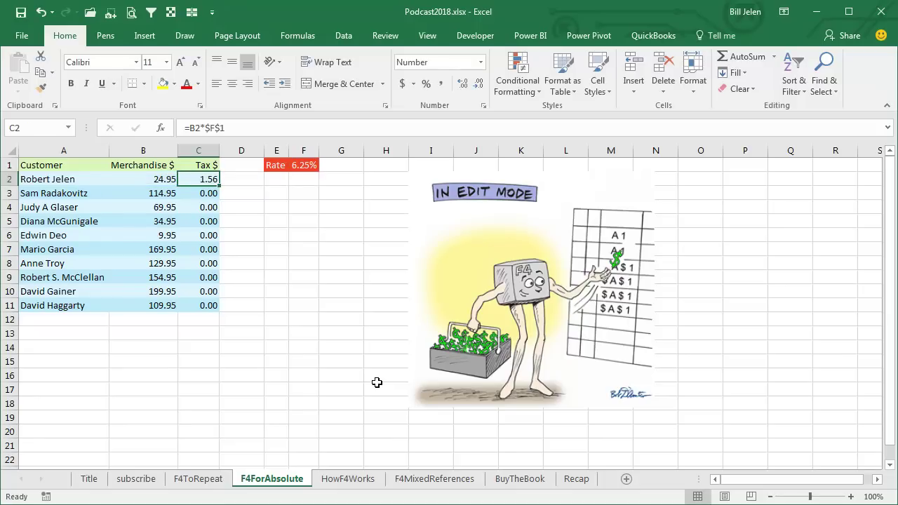
# - Fill the corrected formula down to C11 without formatting and check C5's locked rate
pyautogui.moveTo(218, 184); pyautogui.dragTo(222, 315)
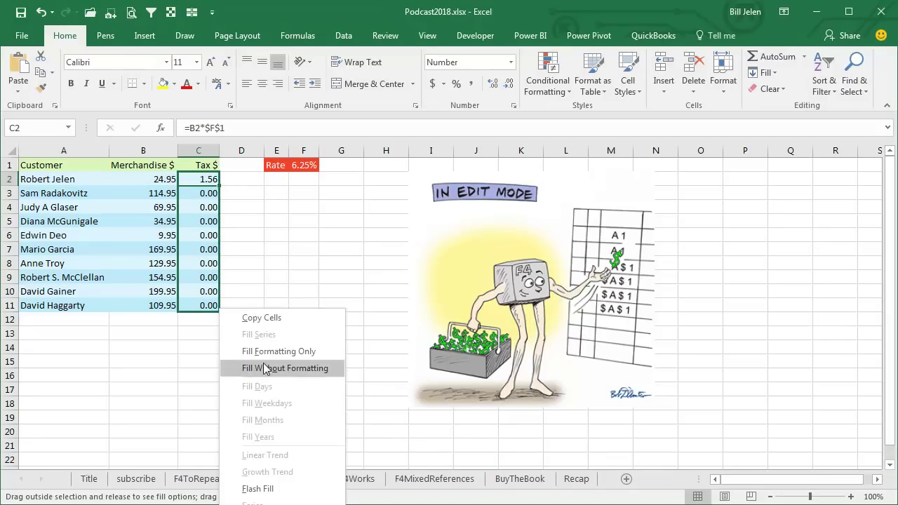
pyautogui.click(281, 366)
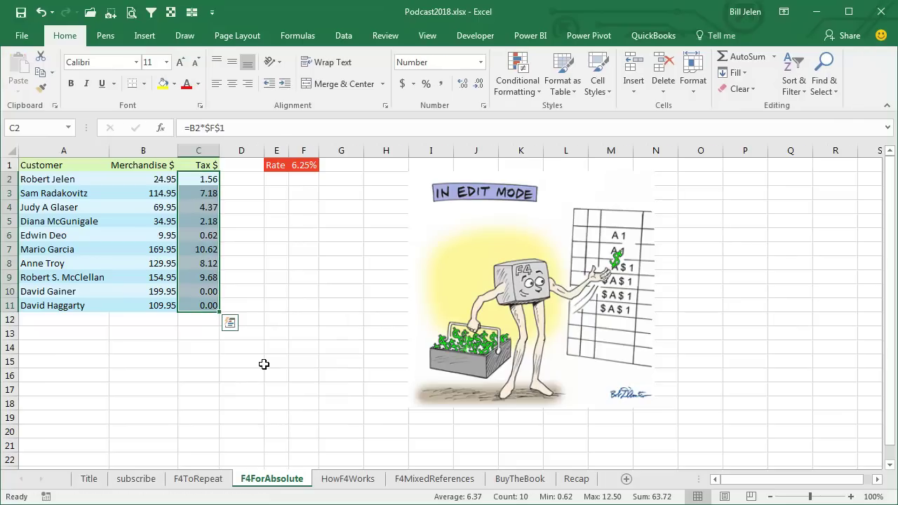
pyautogui.click(200, 222)
pyautogui.press('F2')
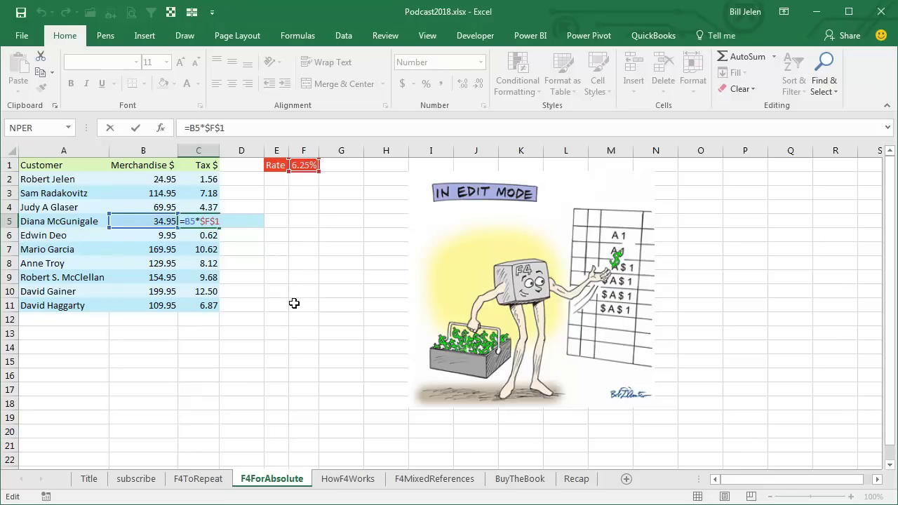
pyautogui.hotkey('ctrl', 'Return')
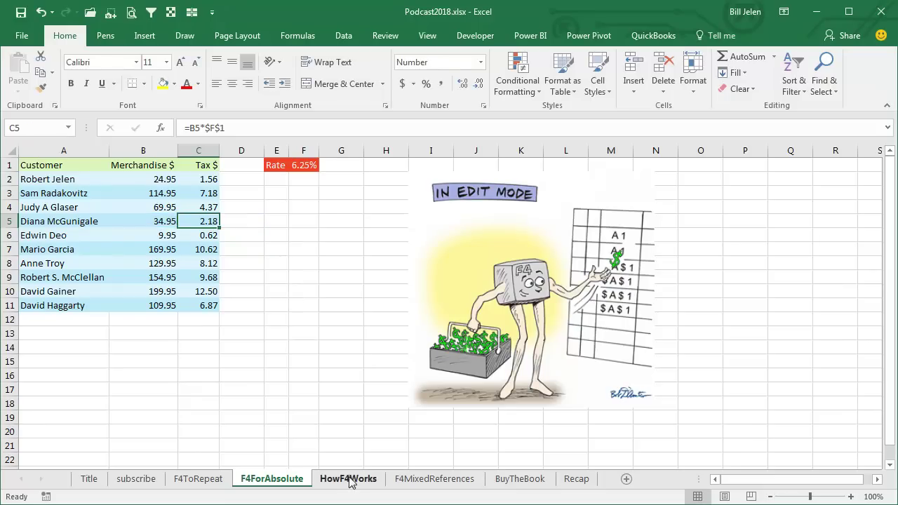
# - On the HowF4Works sheet, start =VLOOKUP(A2,D2:E9 in B2 and make the table range absolute with F4
pyautogui.click(348, 480)
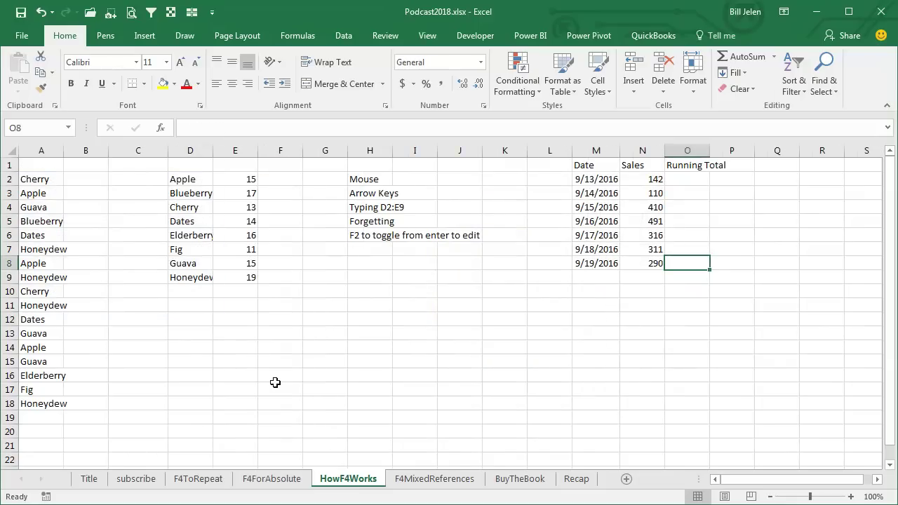
pyautogui.click(82, 181)
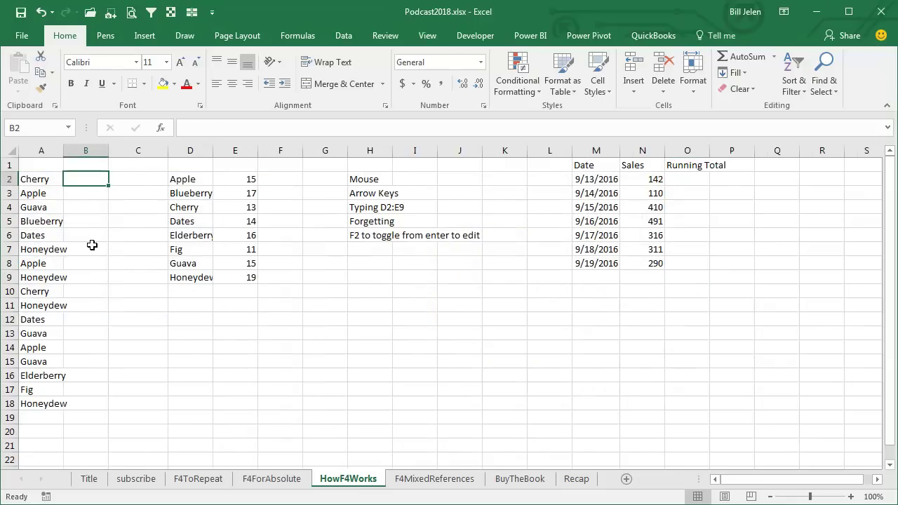
pyautogui.write('=vl')
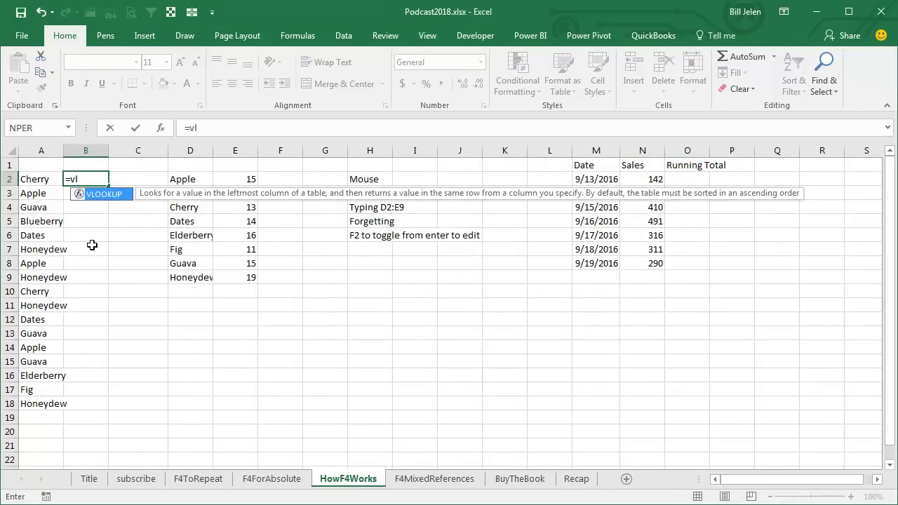
pyautogui.press('Tab')
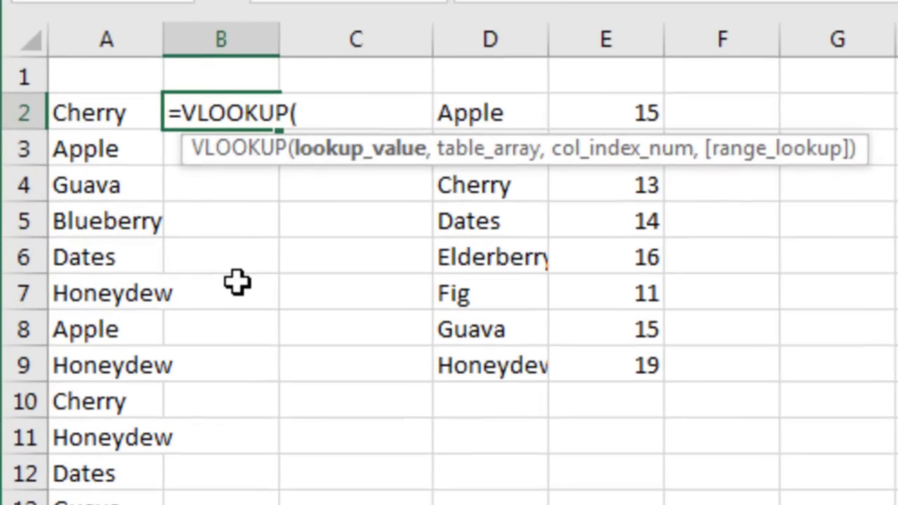
pyautogui.press('Left')
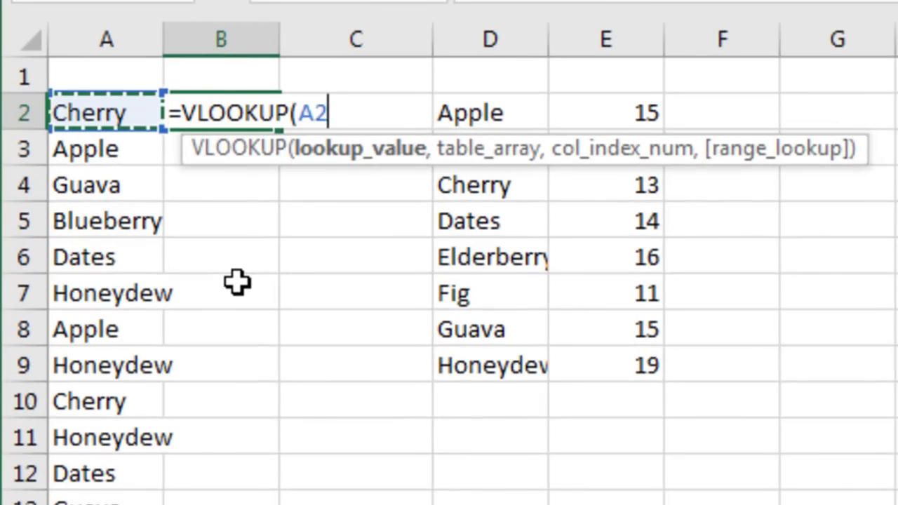
pyautogui.write(',')
pyautogui.press('Right')
pyautogui.press('Right')
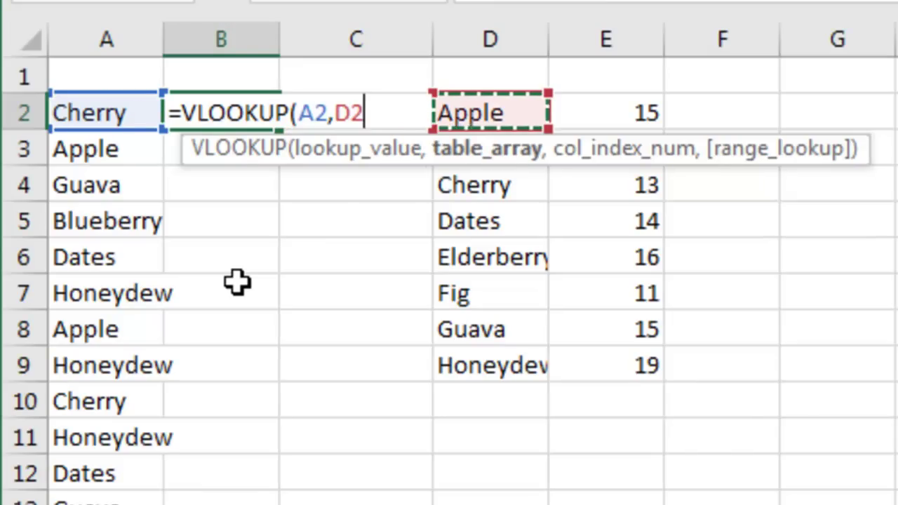
pyautogui.hotkey('ctrl', 'shift', 'Right')
pyautogui.hotkey('ctrl', 'shift', 'Down')
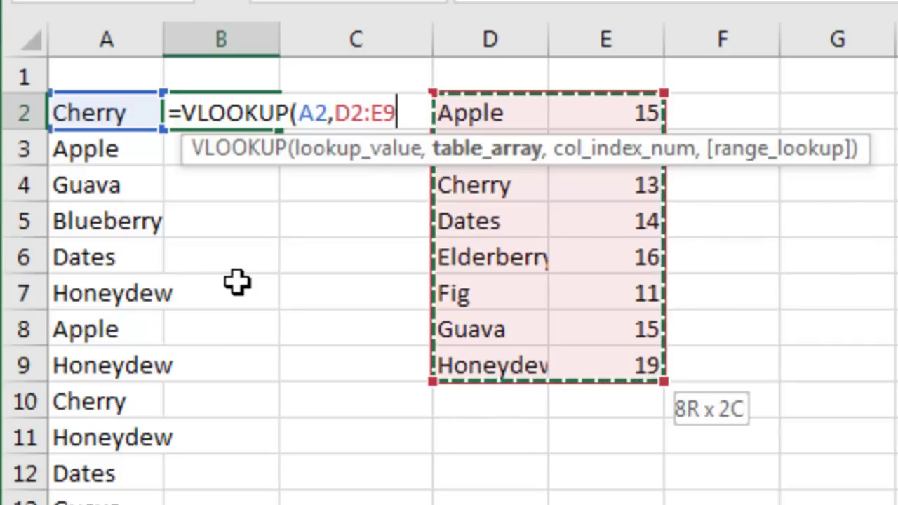
pyautogui.press('F4')
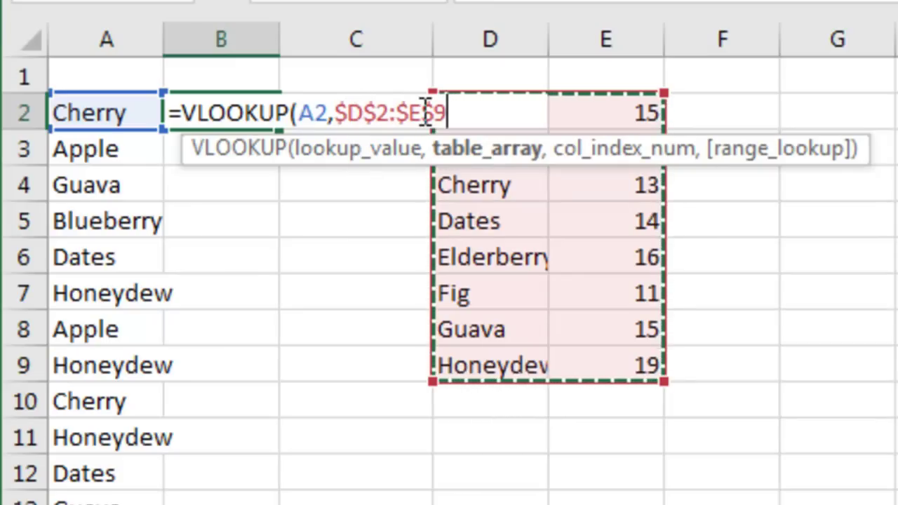
pyautogui.press('Escape')
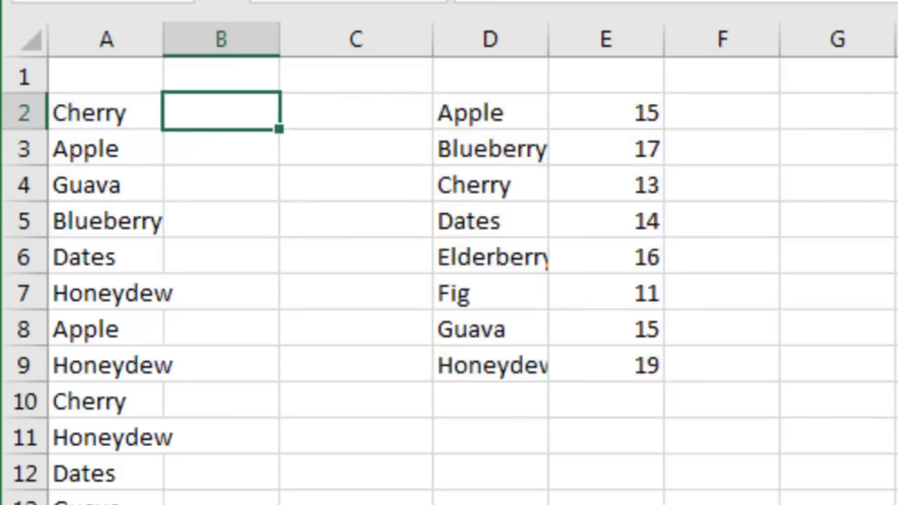
pyautogui.write('=VL')
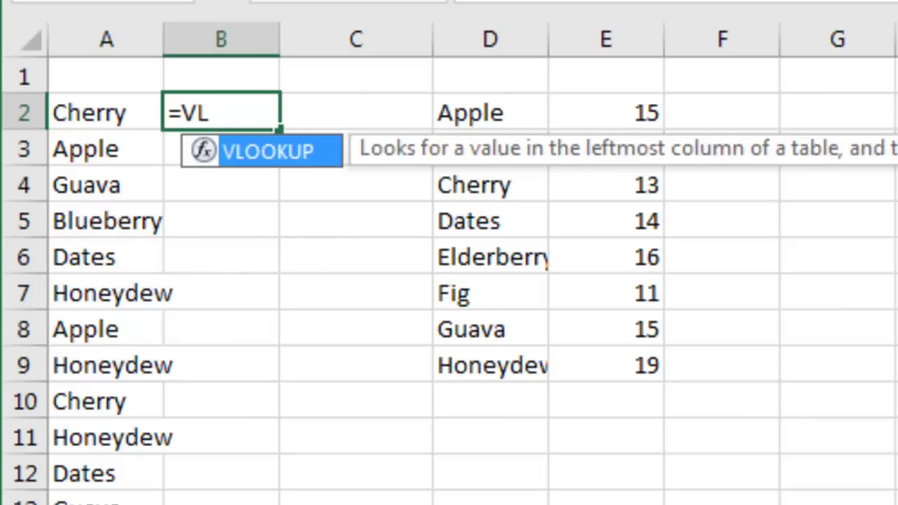
pyautogui.press('Tab')
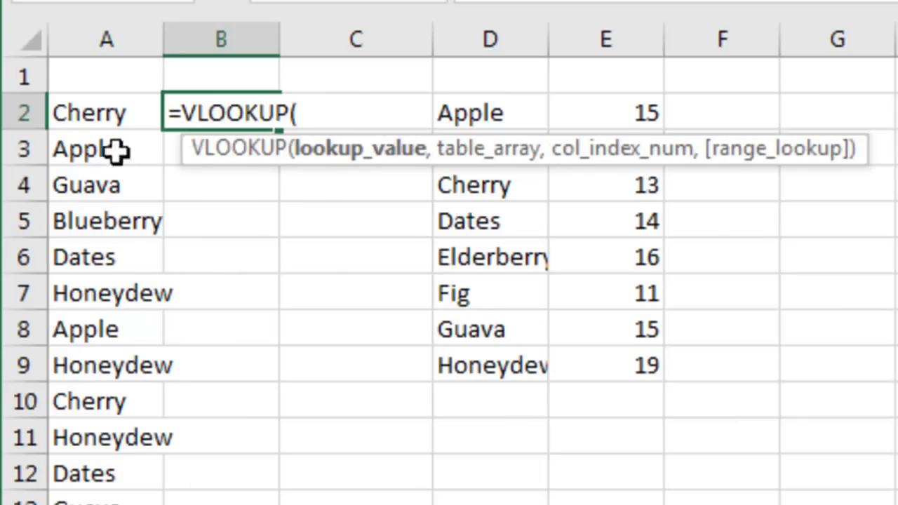
pyautogui.click(102, 118)
pyautogui.write(',')
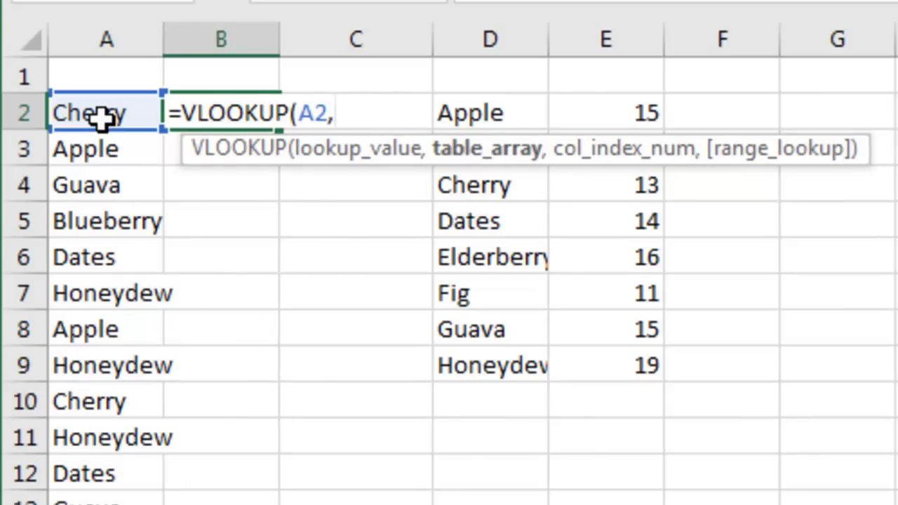
pyautogui.moveTo(517, 117); pyautogui.dragTo(612, 365)
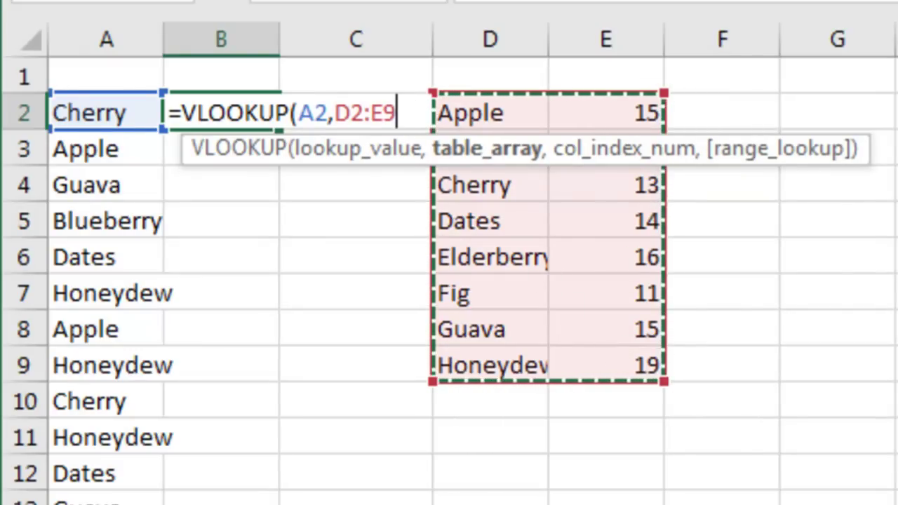
pyautogui.press('F4')
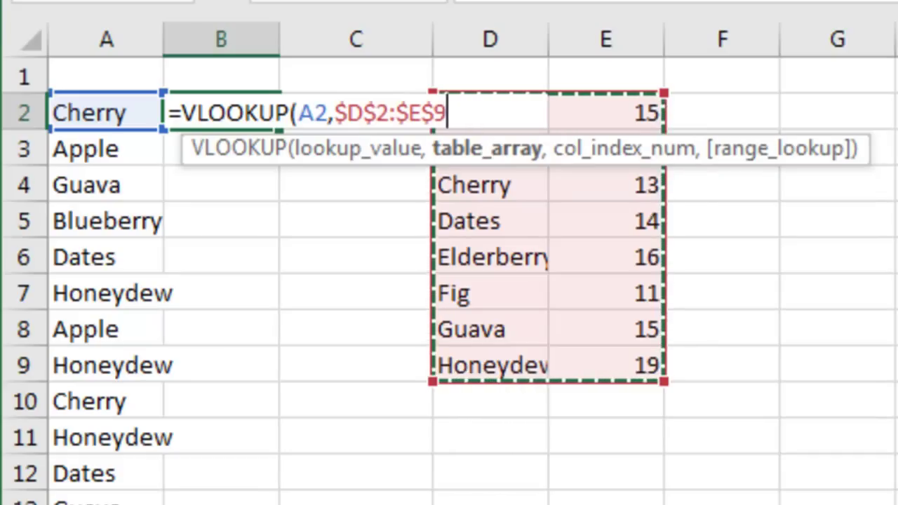
pyautogui.press('Escape')
# - Type =VLOOKUP(A2,D2:E9, lock only E9 with F4, cancel it, and restart VLOOKUP in B2
pyautogui.write('=VL')
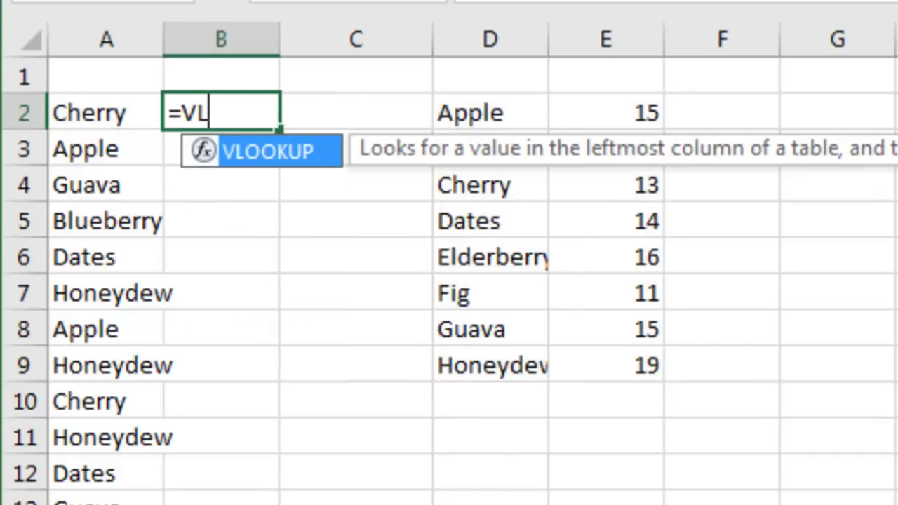
pyautogui.press('Tab')
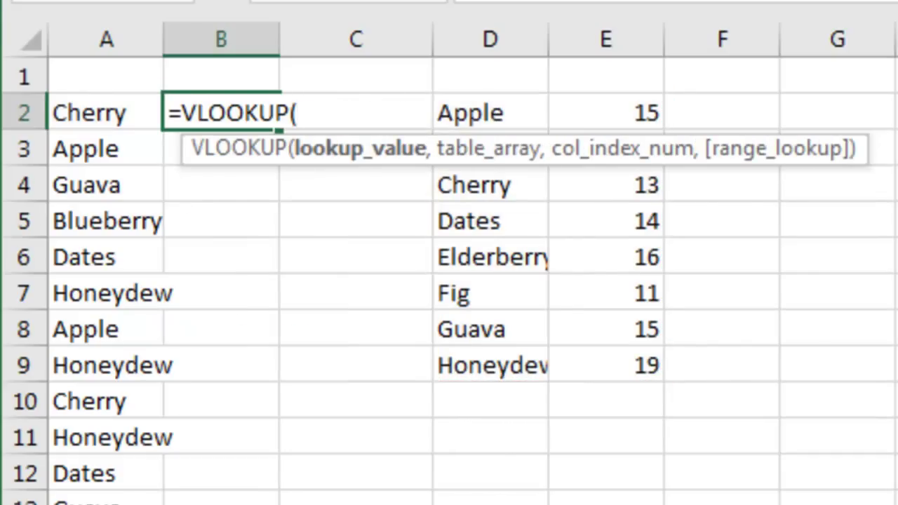
pyautogui.write('A2')
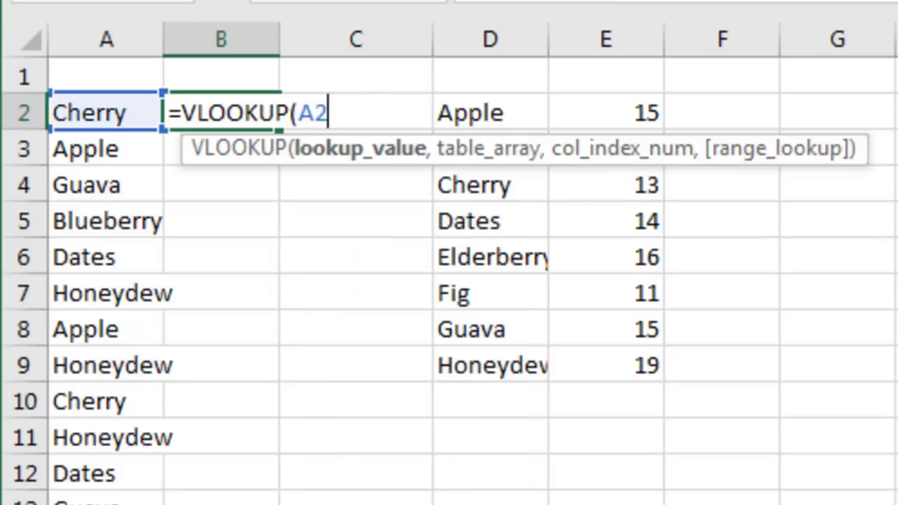
pyautogui.write(',')
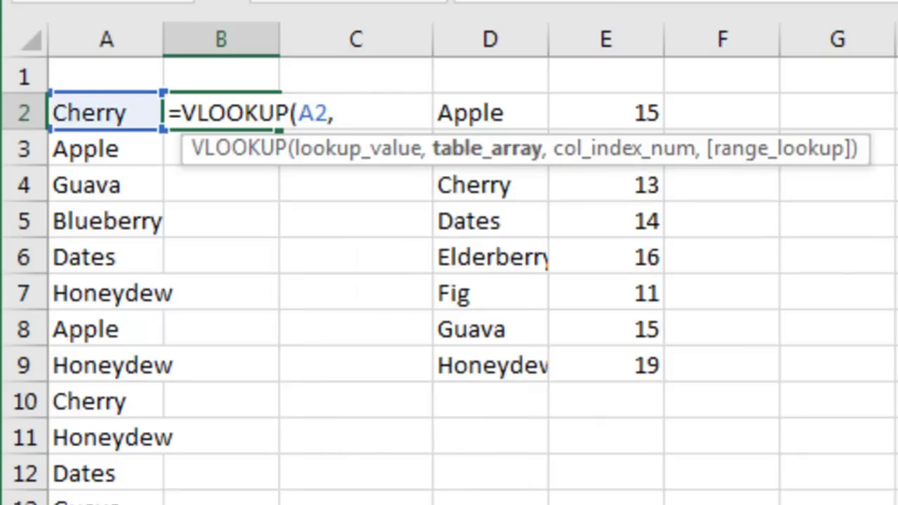
pyautogui.write('D')
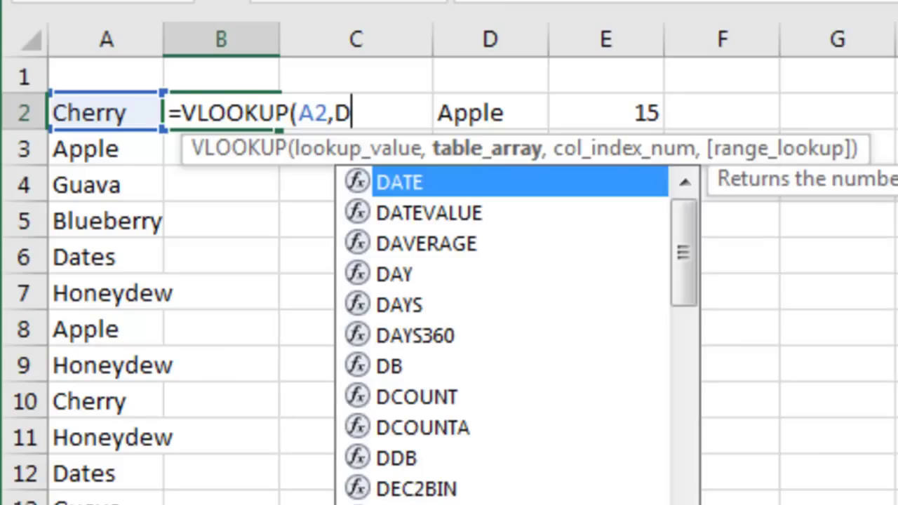
pyautogui.write('2:')
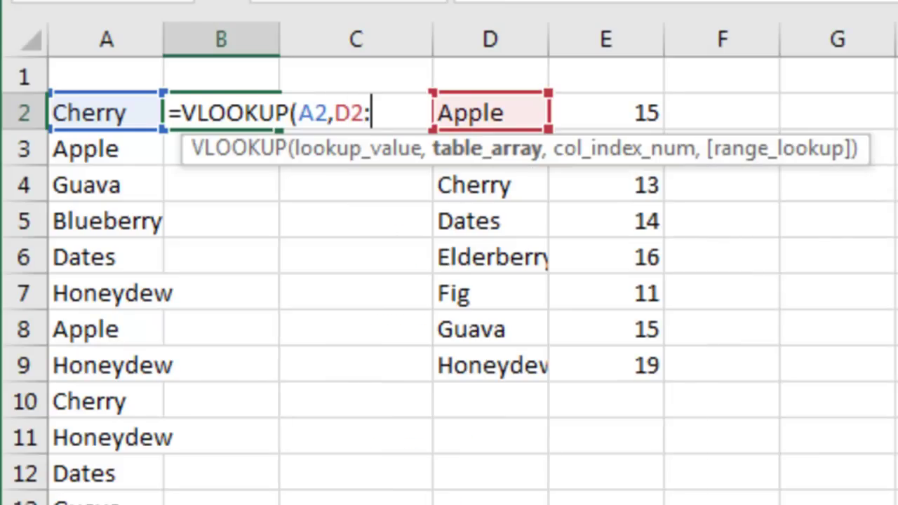
pyautogui.write('E')
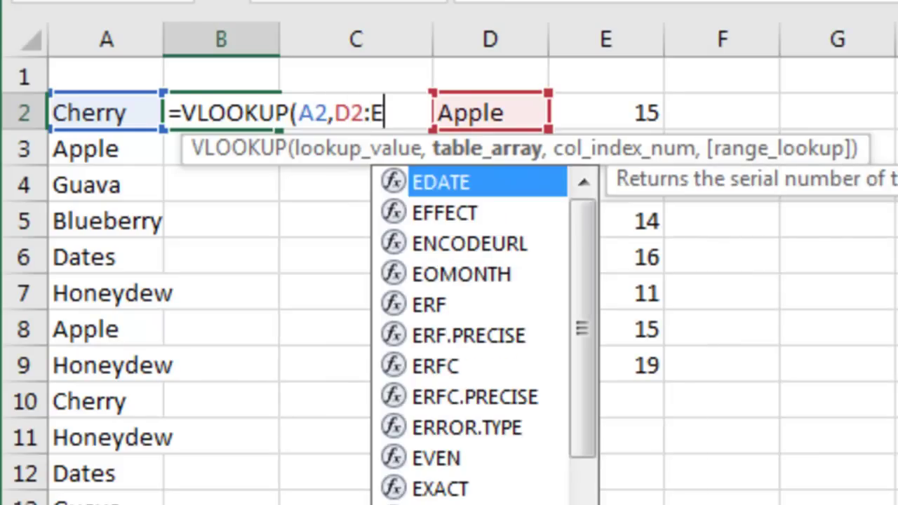
pyautogui.write('9')
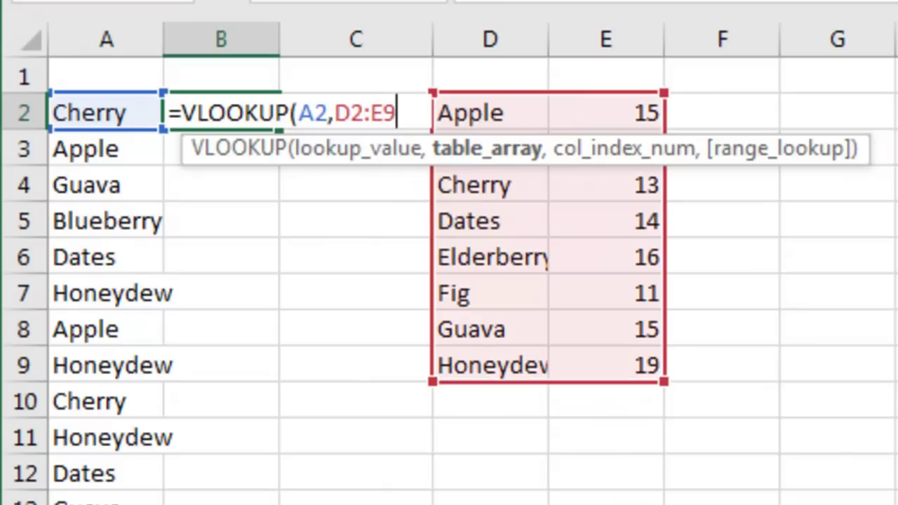
pyautogui.press('F4')
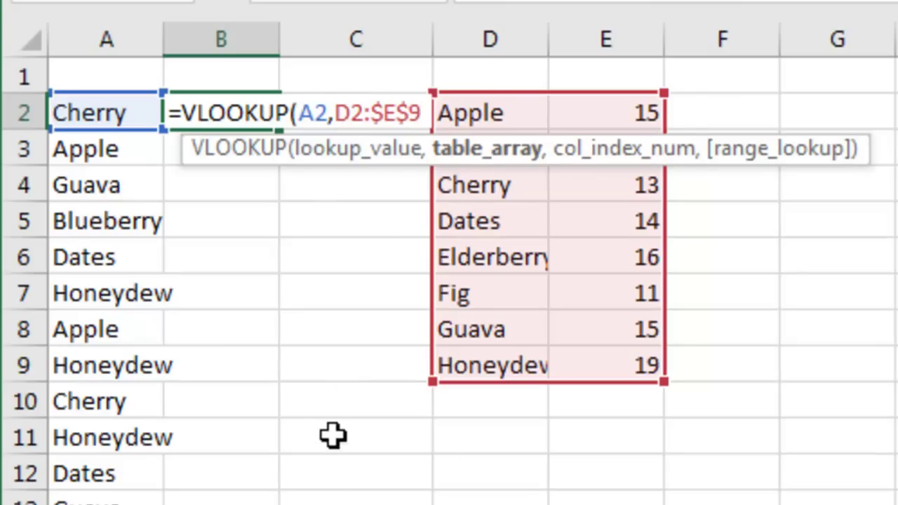
pyautogui.press('Escape')
pyautogui.write('=vl')
pyautogui.press('Tab')
# - Complete B2's formula as =VLOOKUP(A2,D2:E9,2,0), returning 13
pyautogui.click(106, 112)
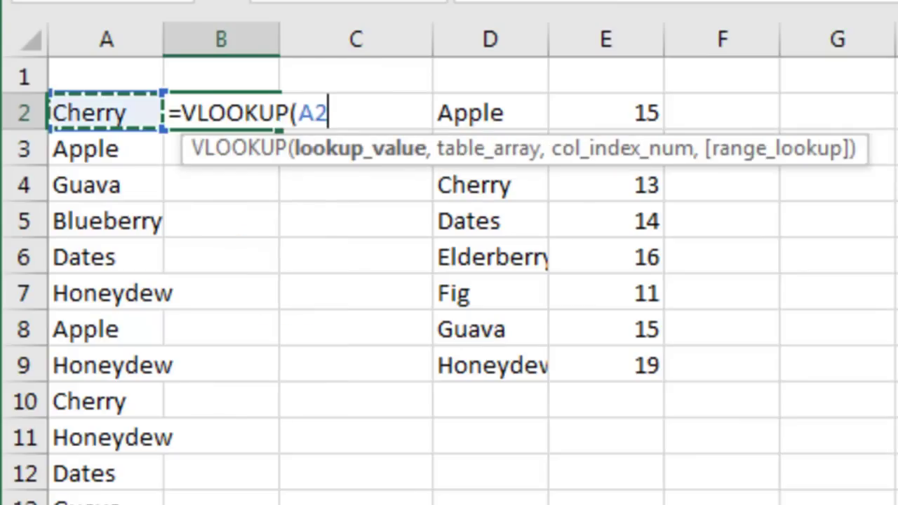
pyautogui.write(',')
pyautogui.click(490, 112)
pyautogui.moveTo(489, 113); pyautogui.dragTo(652, 364)
pyautogui.write(',')
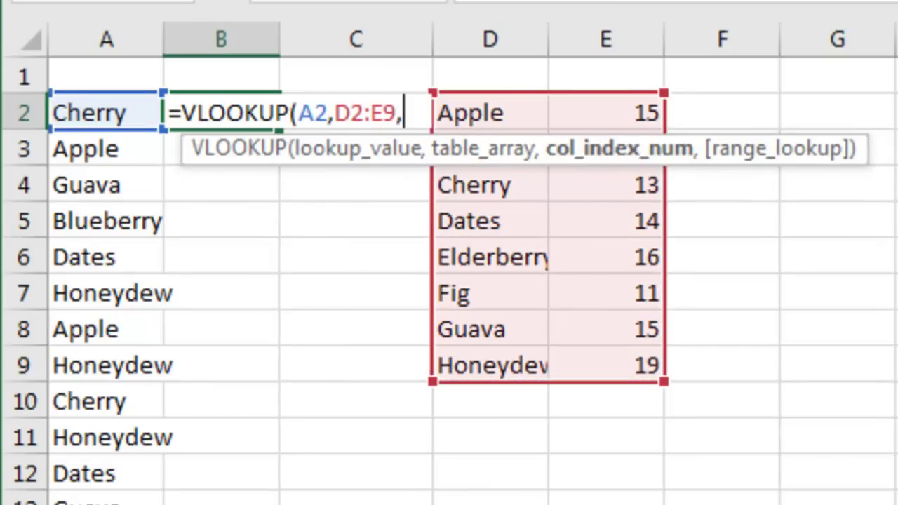
pyautogui.write('2,0)')
pyautogui.hotkey('ctrl', 'Return')
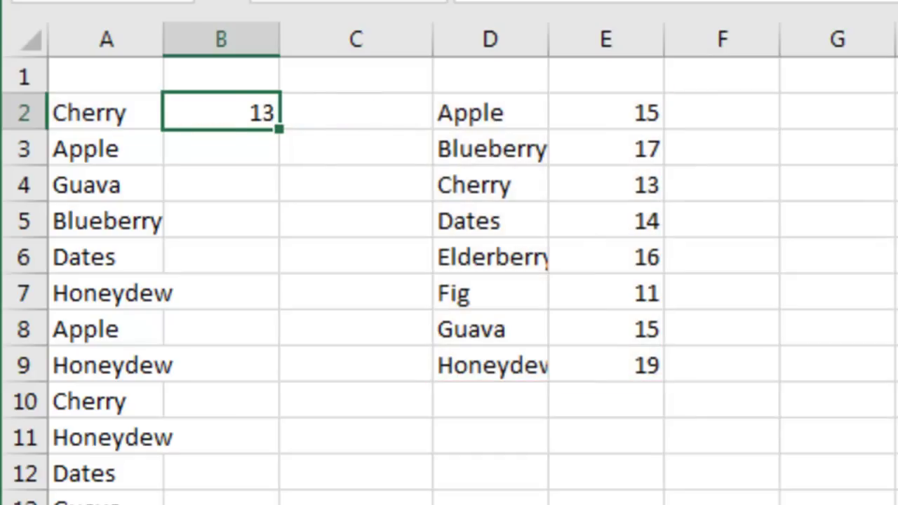
# - Fill the VLOOKUP down column B and inspect its shifting D2:E9 table reference
pyautogui.doubleClick(279, 129)
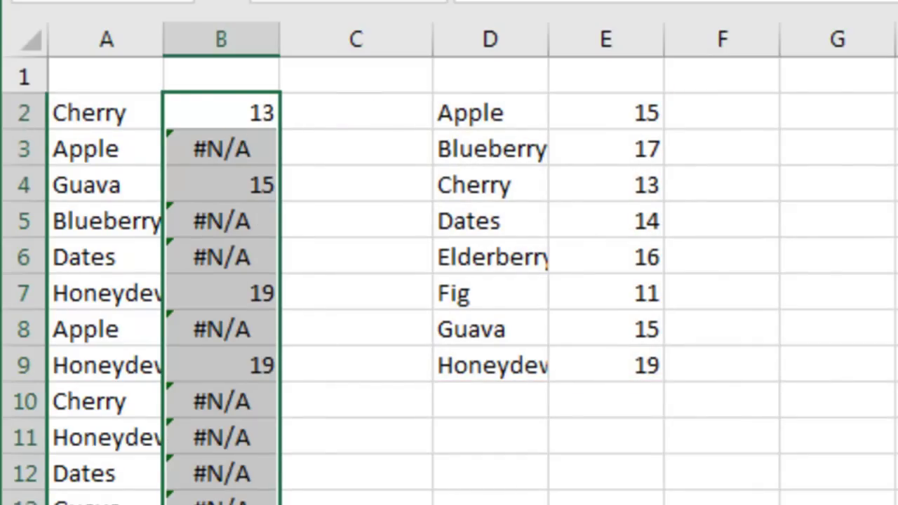
pyautogui.press('F2')
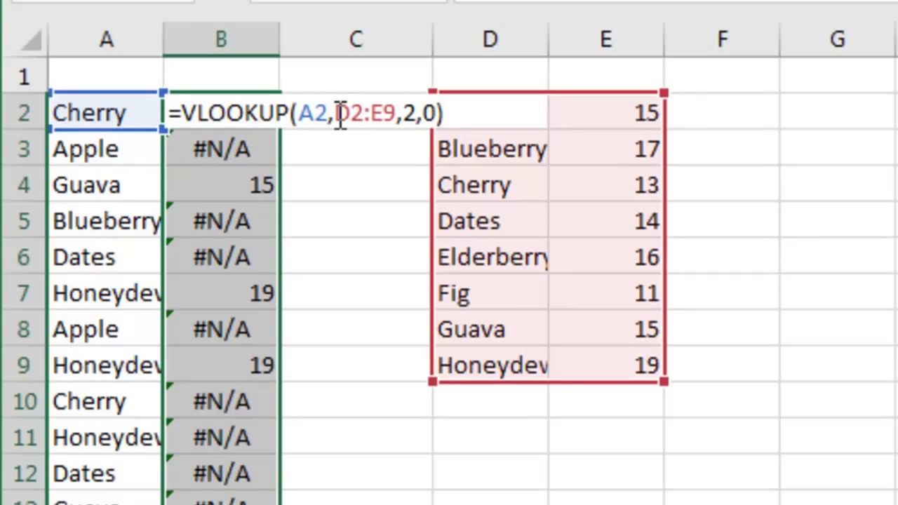
pyautogui.moveTo(339, 115); pyautogui.dragTo(395, 96)
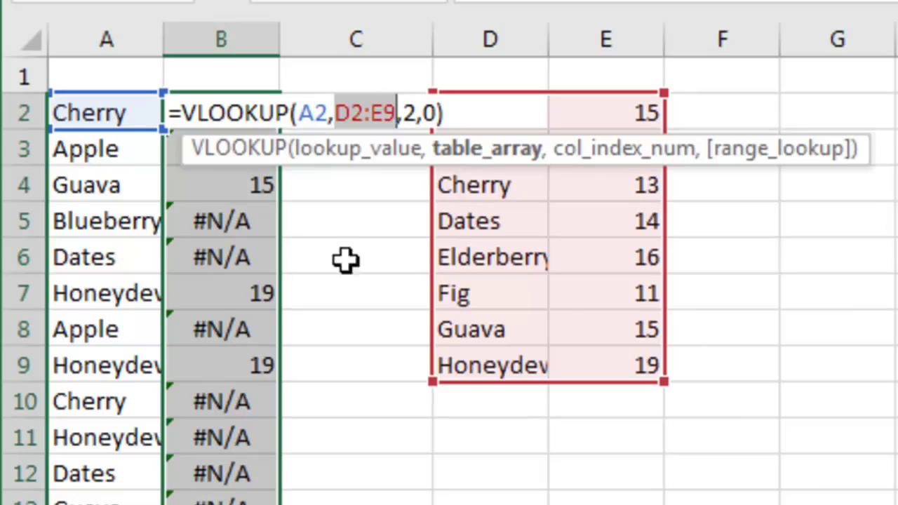
pyautogui.press('F4')
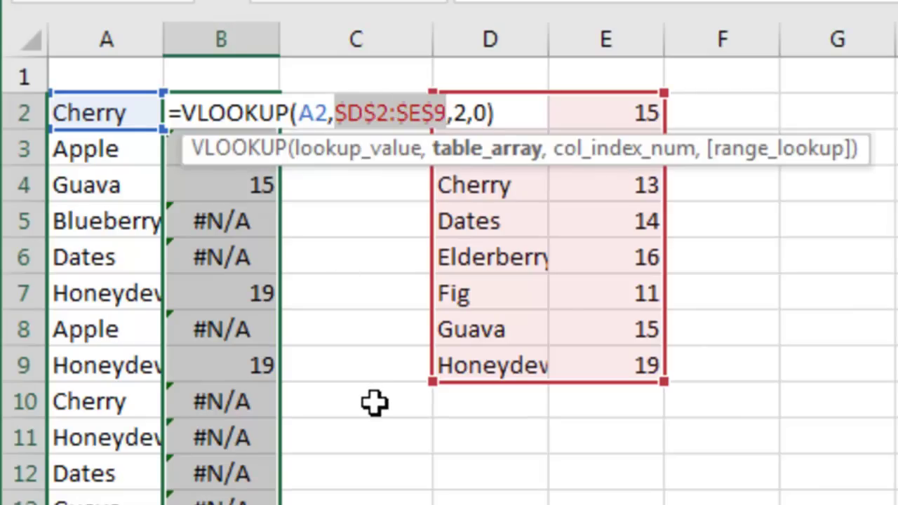
pyautogui.press('Escape')
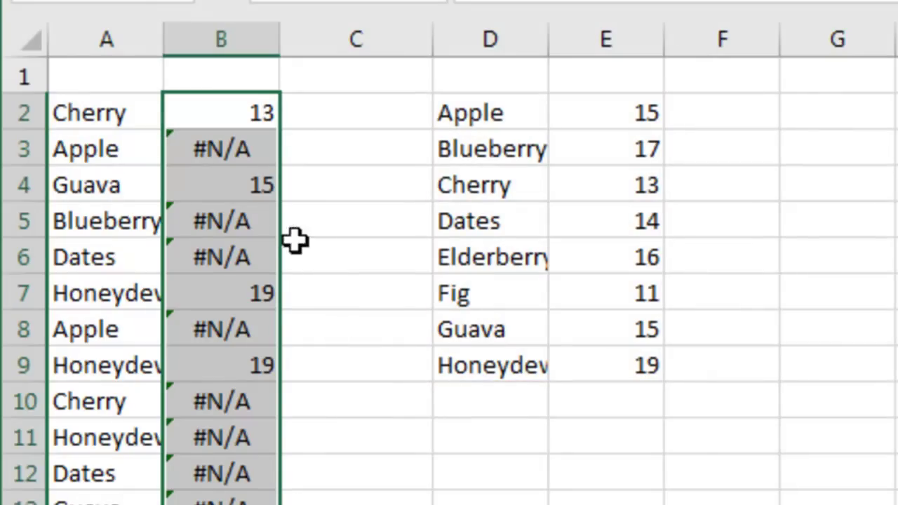
# - Change the table reference to $D$2:$E$9 and apply the fix to all filled column B cells
pyautogui.press('F2')
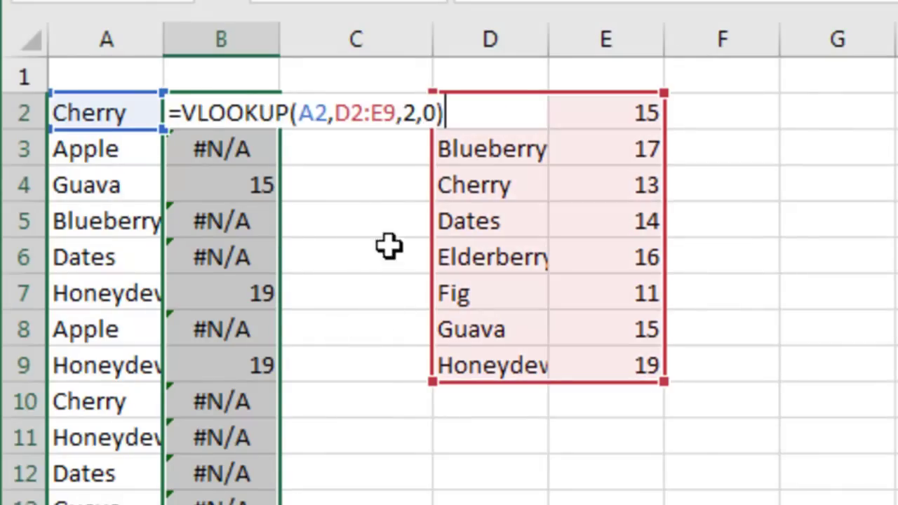
pyautogui.click(372, 113)
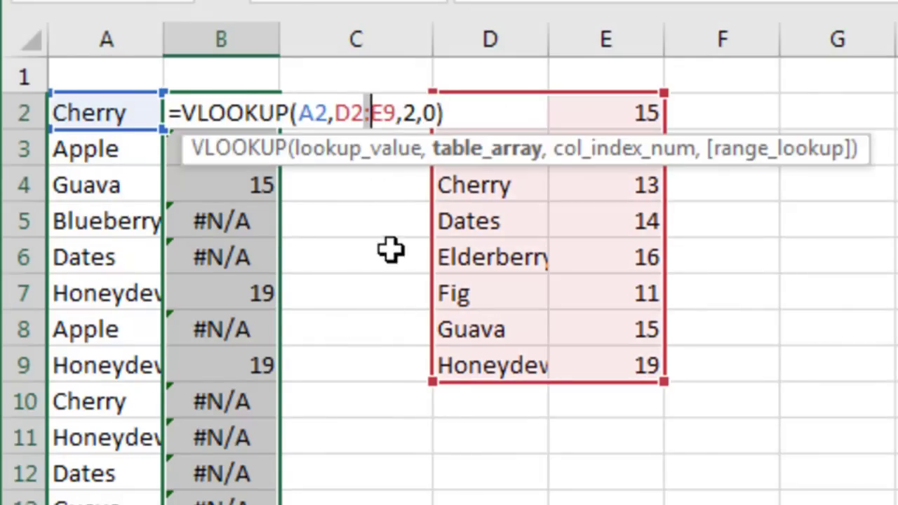
pyautogui.press('F4')
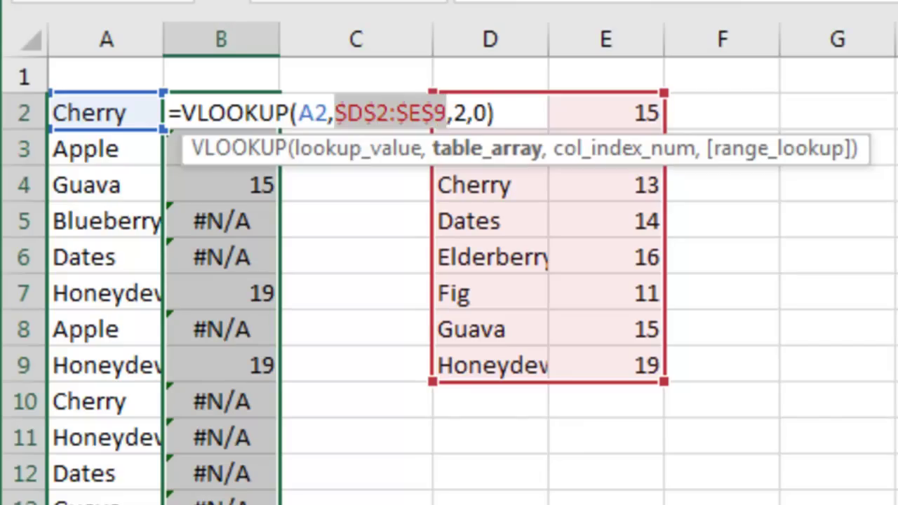
pyautogui.hotkey('ctrl', 'Return')
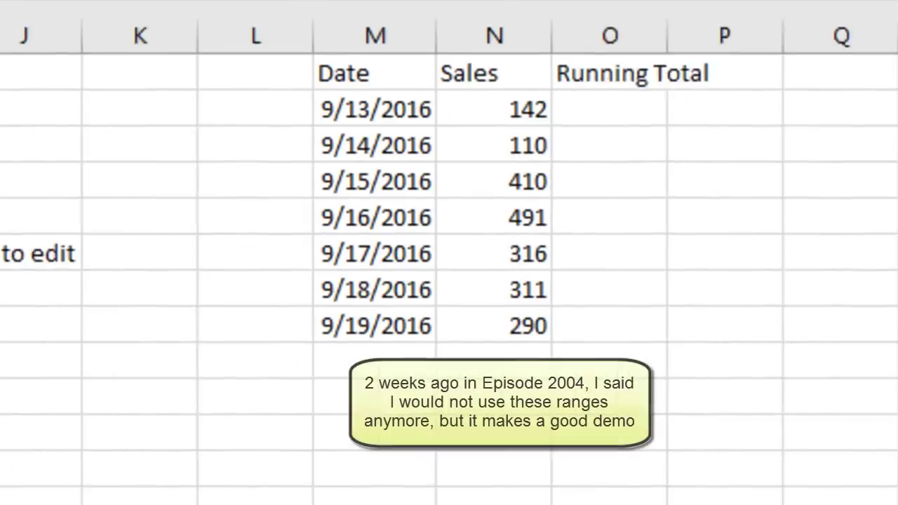
# - Enter =sum(N2:$N$2) in O2 to start the Running Total at 142
pyautogui.click(540, 108)
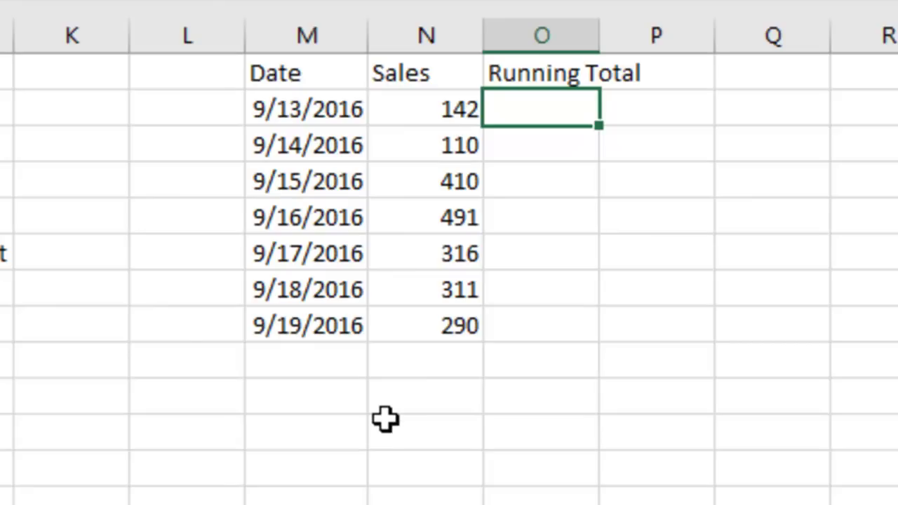
pyautogui.write('=sum')
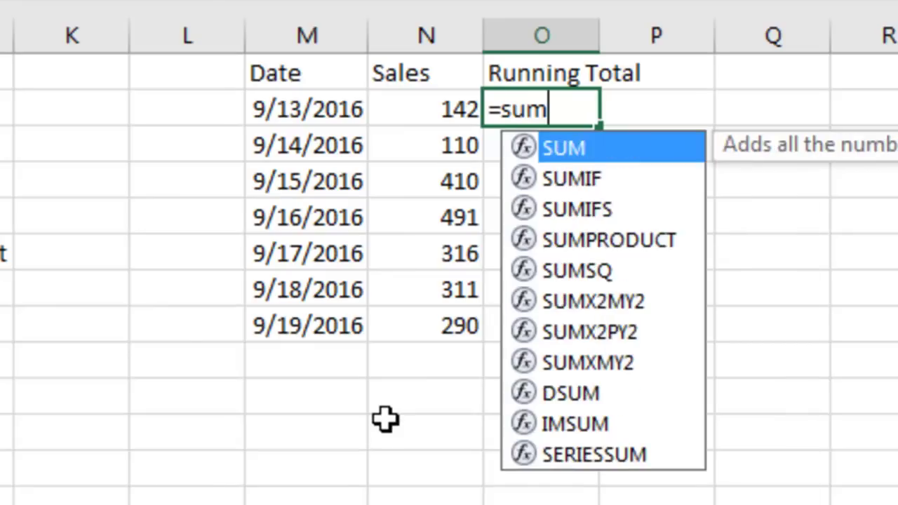
pyautogui.write('(N2:N2')
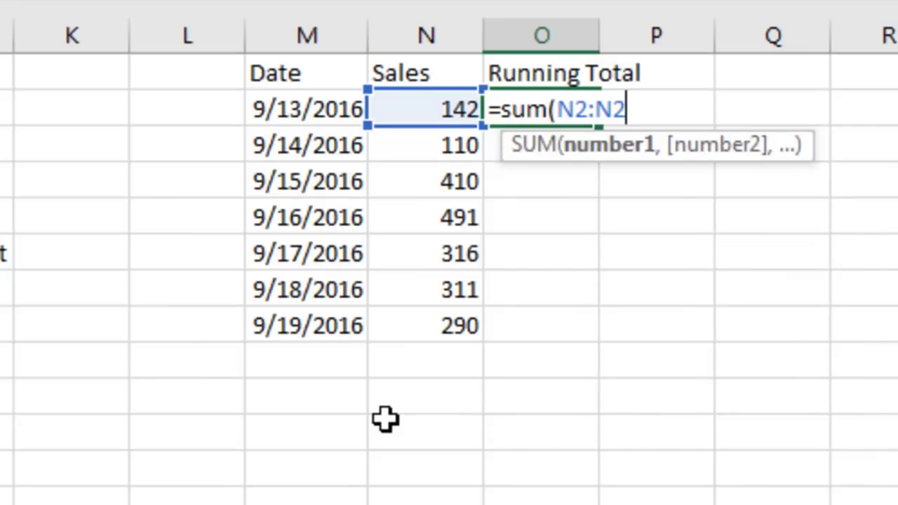
pyautogui.press('F4')
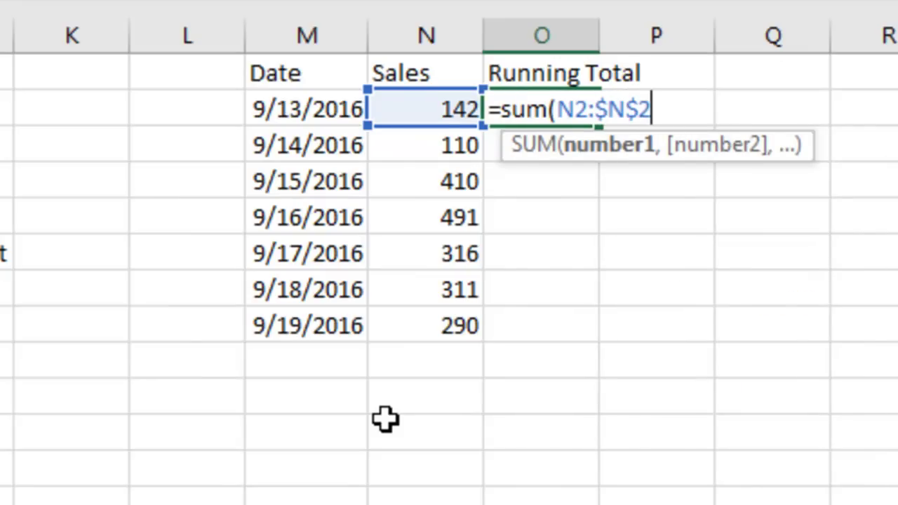
pyautogui.write(')')
pyautogui.hotkey('ctrl', 'Return')
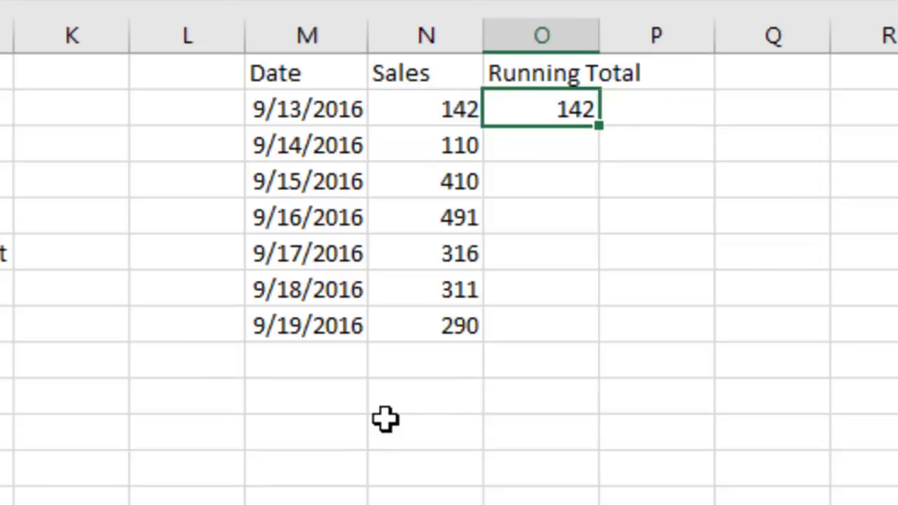
# - Copy the O2 running-total formula down to row 8 with the fill handle
pyautogui.doubleClick(598, 124)
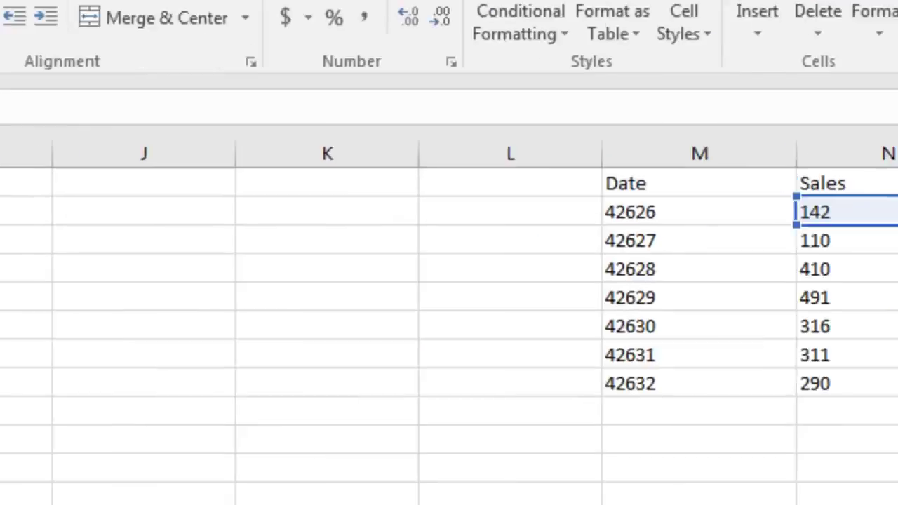
# - Hide formulas, enter =SUM(N$2:N2) in O2, fill it to O8, and check O8's formula
pyautogui.click(869, 109)
pyautogui.hotkey('ctrl', '`')
pyautogui.write('=')
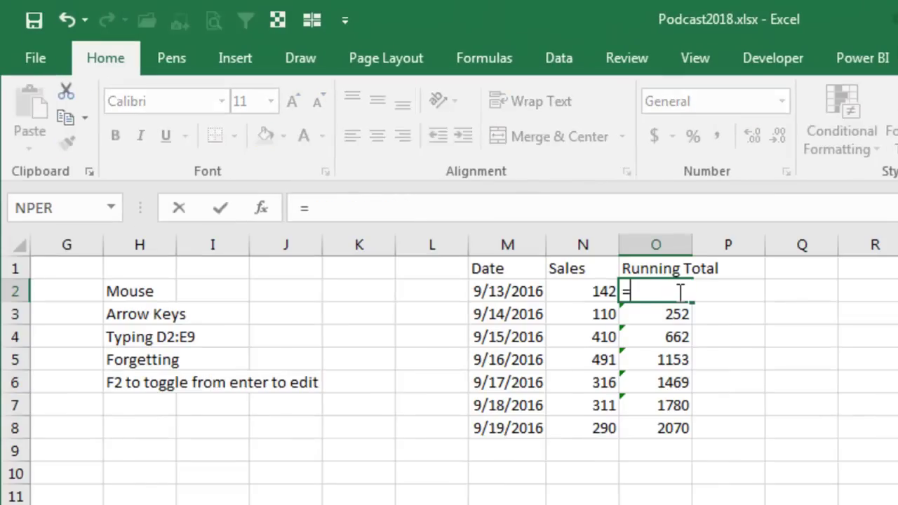
pyautogui.write('SUM(N')
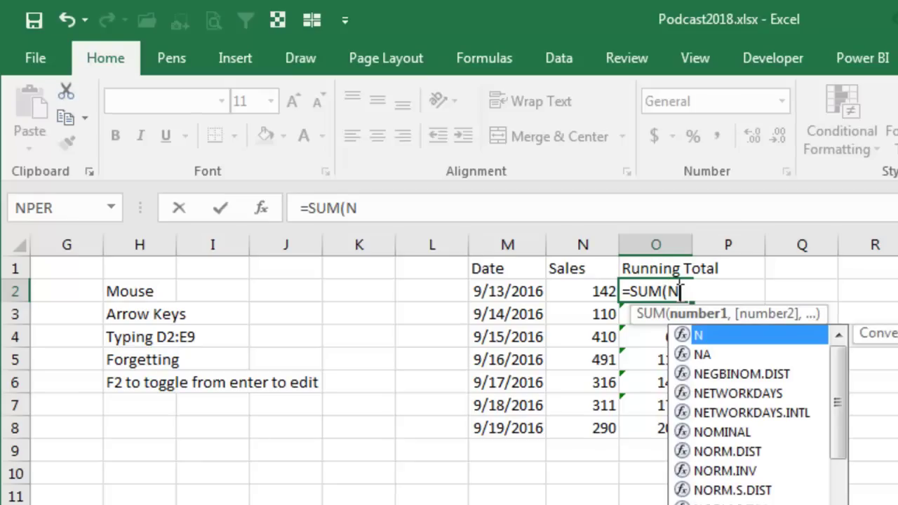
pyautogui.write('$2:N2)')
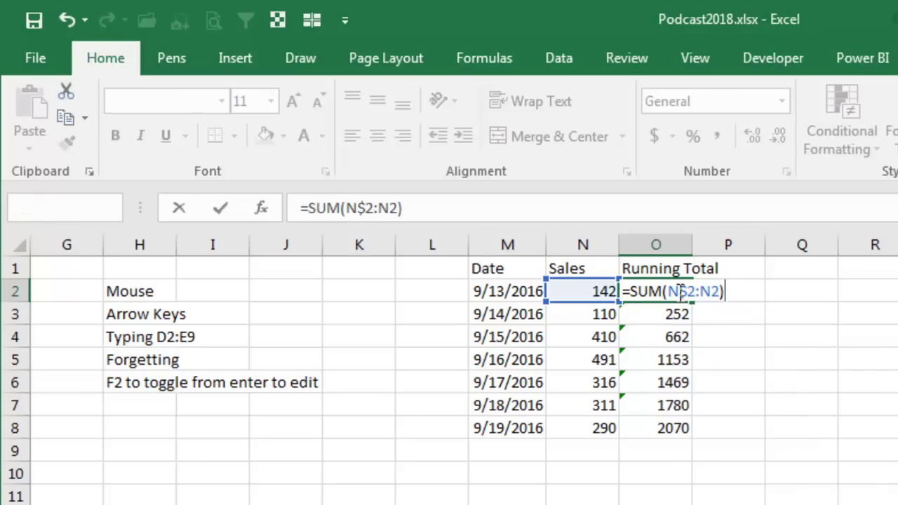
pyautogui.hotkey('ctrl', 'Return')
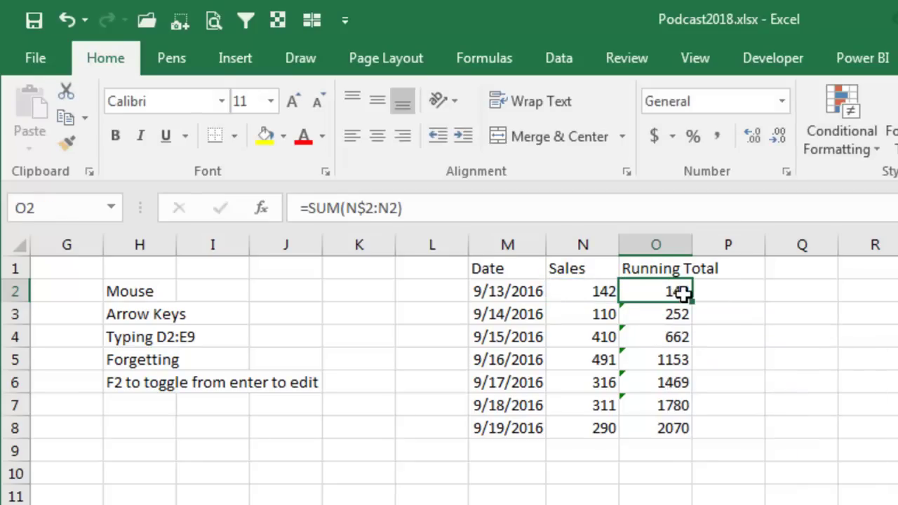
pyautogui.moveTo(691, 300); pyautogui.dragTo(690, 429)
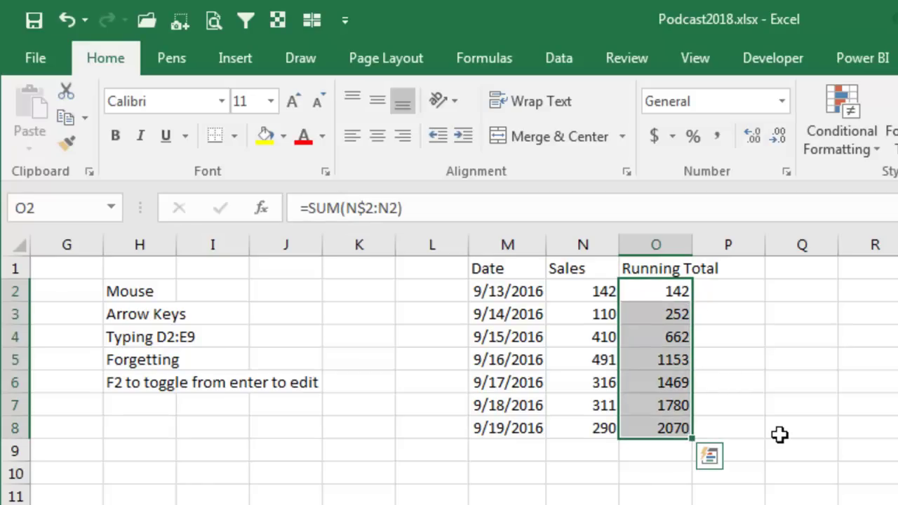
pyautogui.doubleClick(681, 429)
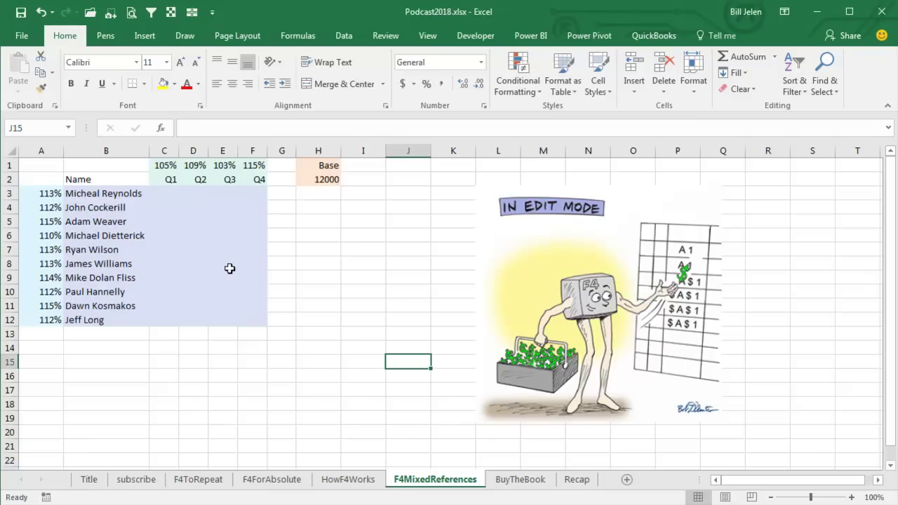
# - Build =$H$2*C$1*$A3 in C3 by pointing at H2, C1 and A3 and locking them with F4
pyautogui.click(167, 193)
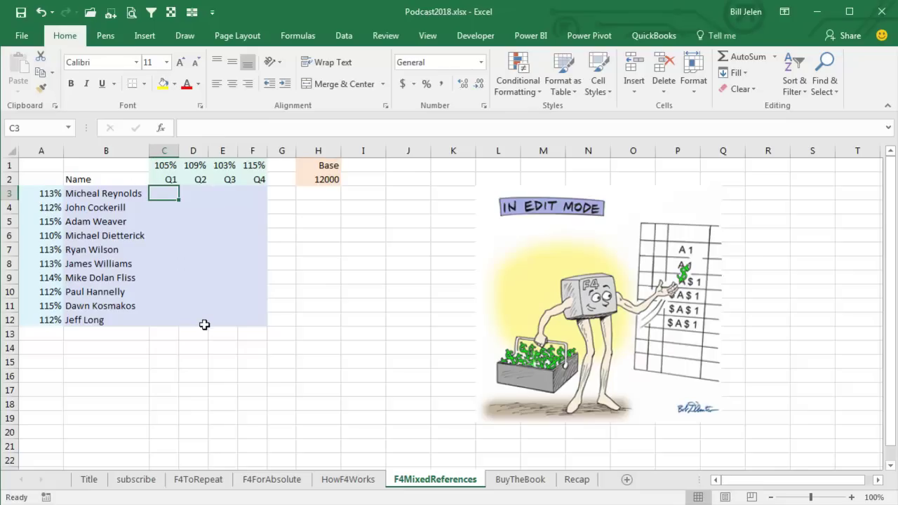
pyautogui.write('=')
pyautogui.press('Up')
pyautogui.press('Right')
pyautogui.press('Right')
pyautogui.press('Right')
pyautogui.press('Right')
pyautogui.press('Right')
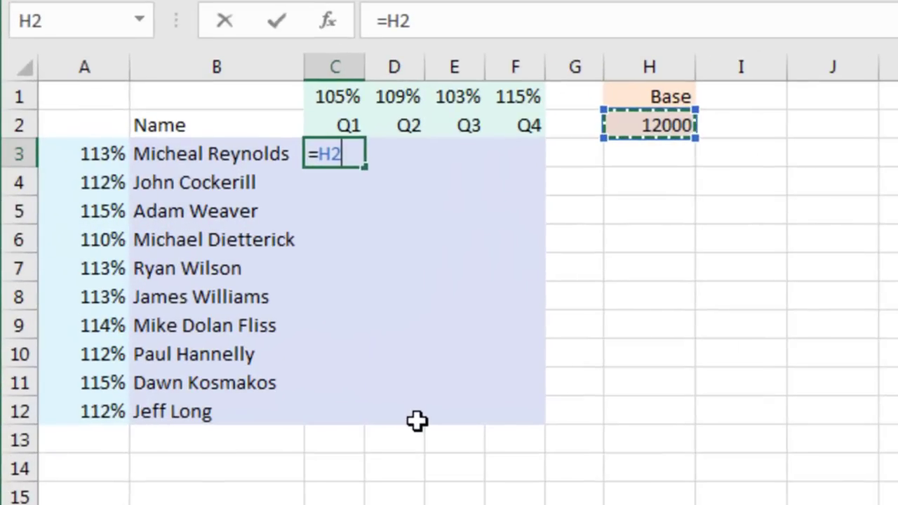
pyautogui.press('F4')
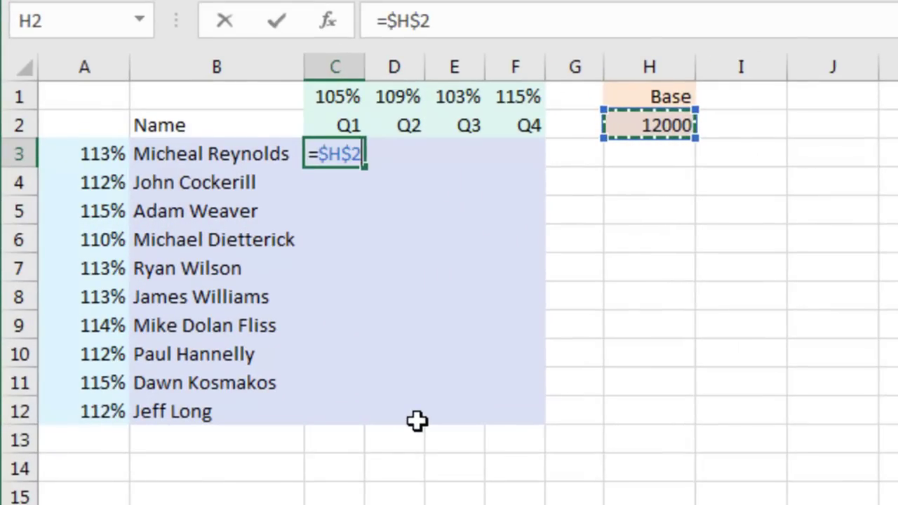
pyautogui.write('*')
pyautogui.press('Up')
pyautogui.press('Up')
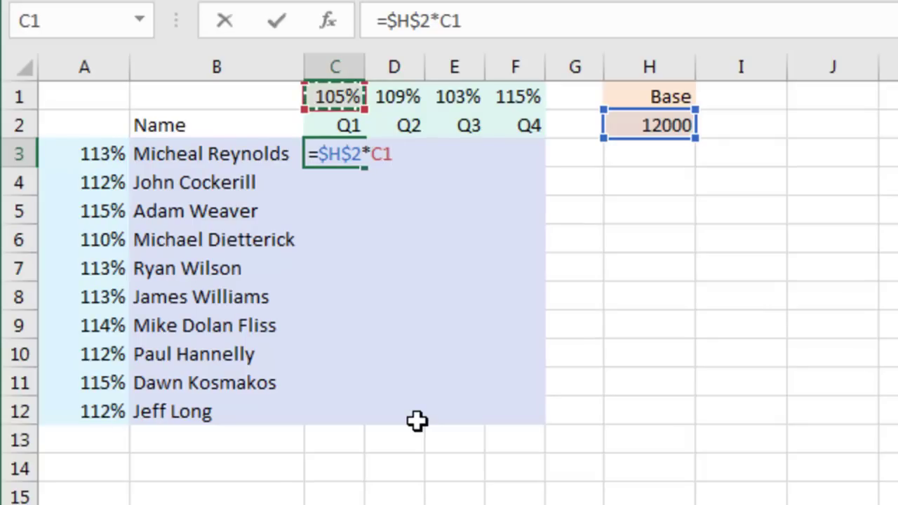
pyautogui.press('F4')
pyautogui.press('F4')
pyautogui.write('*')
pyautogui.press('Left')
pyautogui.press('Left')
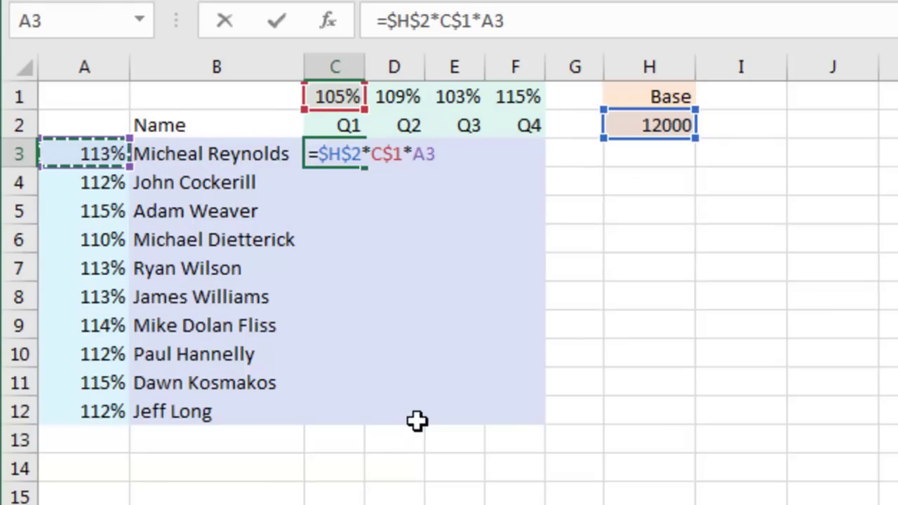
pyautogui.press('F4')
pyautogui.press('F4')
pyautogui.press('F4')
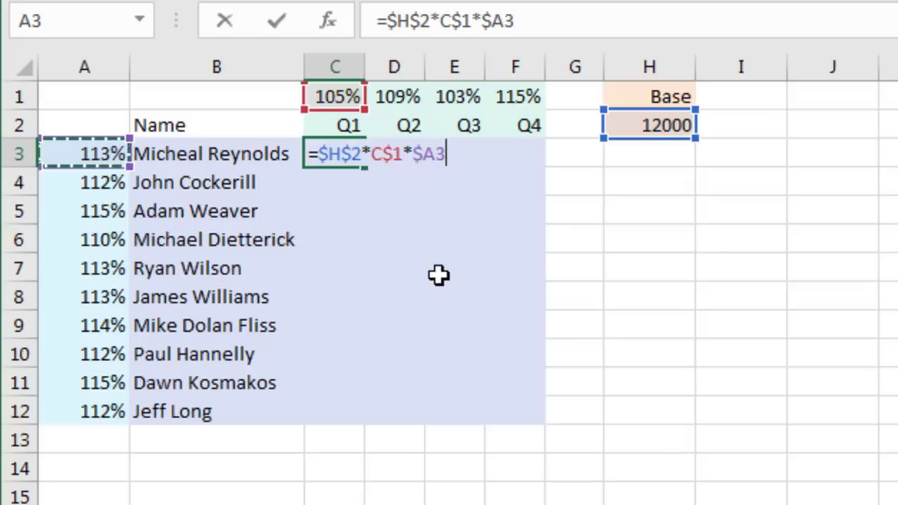
# - Commit C3's formula, paste it across C3:F12, and check F12's references
pyautogui.hotkey('ctrl', 'Return')
pyautogui.hotkey('ctrl', 'c')
pyautogui.hotkey('shift', 'Down')
pyautogui.hotkey('shift', 'Down')
pyautogui.hotkey('shift', 'Down')
pyautogui.hotkey('shift', 'Down')
pyautogui.hotkey('shift', 'Down')
pyautogui.hotkey('shift', 'Down')
pyautogui.hotkey('shift', 'Down')
pyautogui.hotkey('shift', 'Down')
pyautogui.hotkey('shift', 'Down')
pyautogui.hotkey('shift', 'Right')
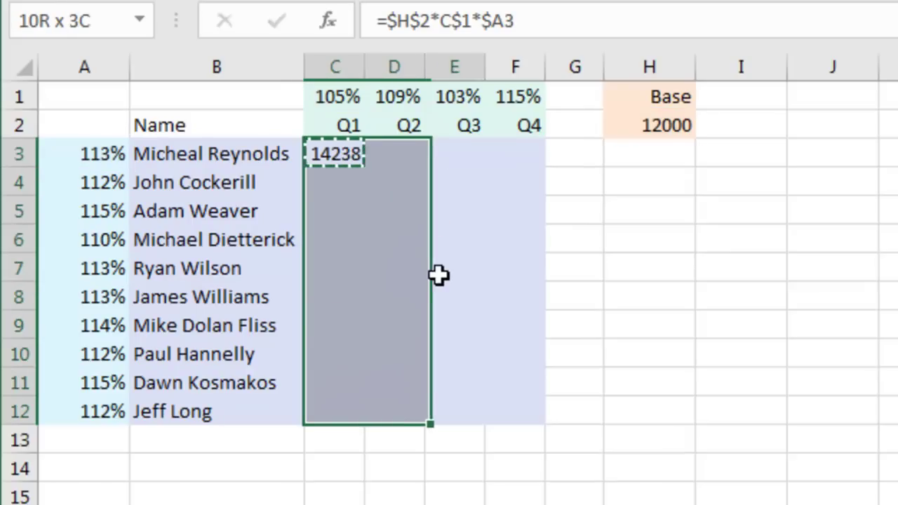
pyautogui.hotkey('shift', 'Right')
pyautogui.hotkey('shift', 'Right')
pyautogui.hotkey('shift', 'Right')
pyautogui.hotkey('shift', 'Left')
pyautogui.hotkey('ctrl', 'v')
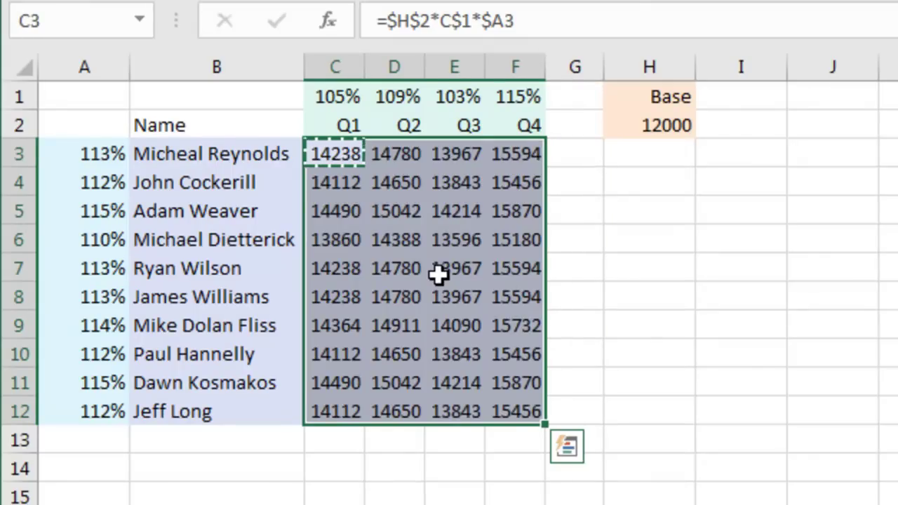
pyautogui.click(519, 400)
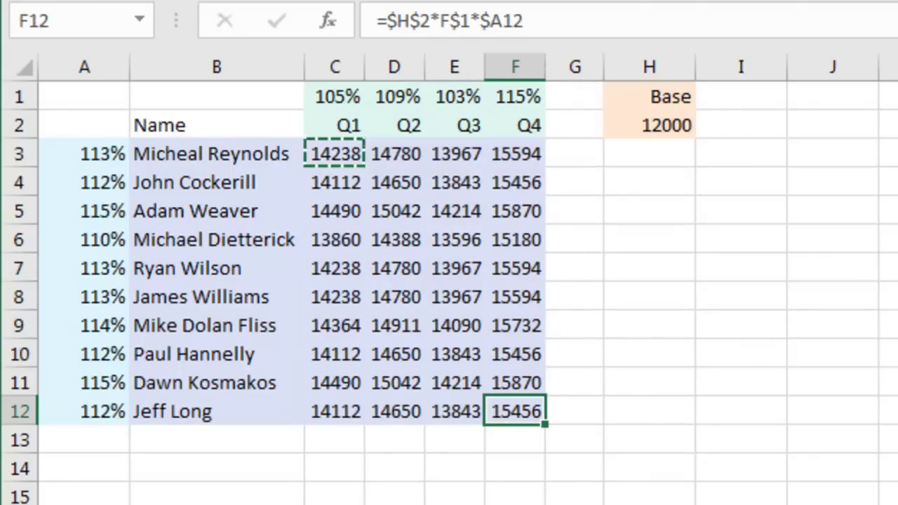
pyautogui.press('F2')
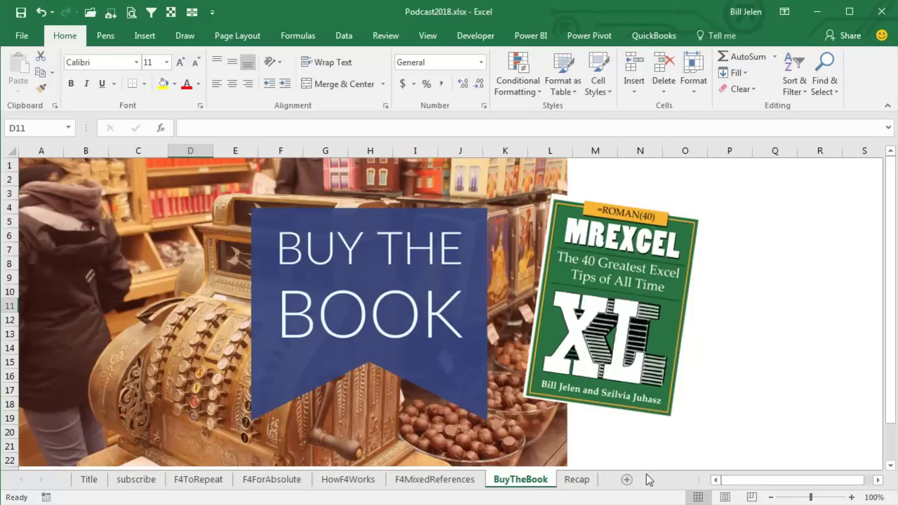
# - Switch to the Recap sheet listing the F4 tips
pyautogui.click(580, 479)
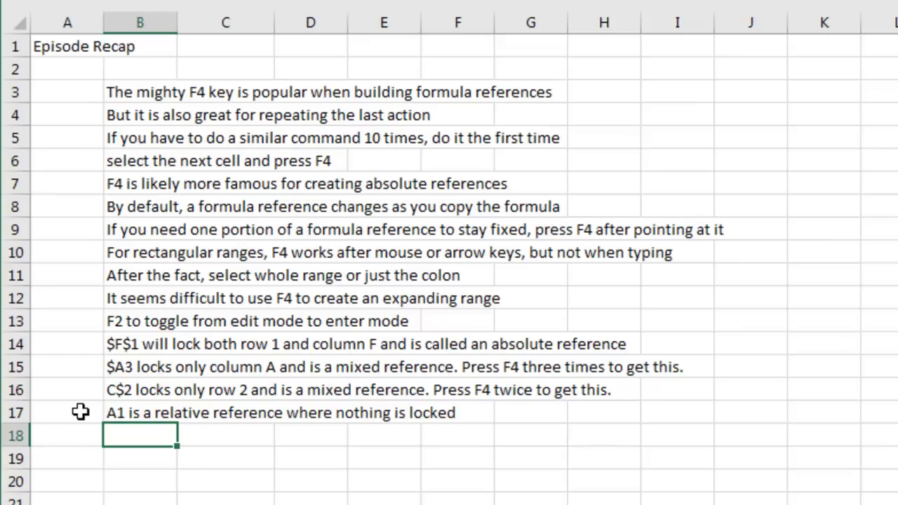
# - In B18, point a formula at J8, cycle its reference types with F4, then cancel it
pyautogui.write('=')
pyautogui.press('Up')
pyautogui.press('Up')
pyautogui.press('Up')
pyautogui.press('Up')
pyautogui.press('Up')
pyautogui.press('Up')
pyautogui.press('Up')
pyautogui.press('Up')
pyautogui.press('Up')
pyautogui.press('Right')
pyautogui.press('Right')
pyautogui.press('Right')
pyautogui.press('Right')
pyautogui.press('Right')
pyautogui.press('Right')
pyautogui.press('Right')
pyautogui.press('Right')
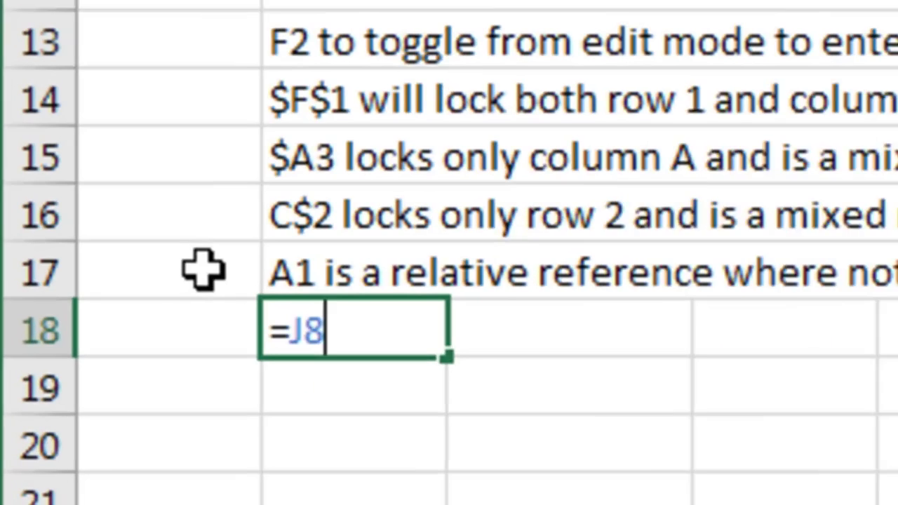
pyautogui.press('F4')
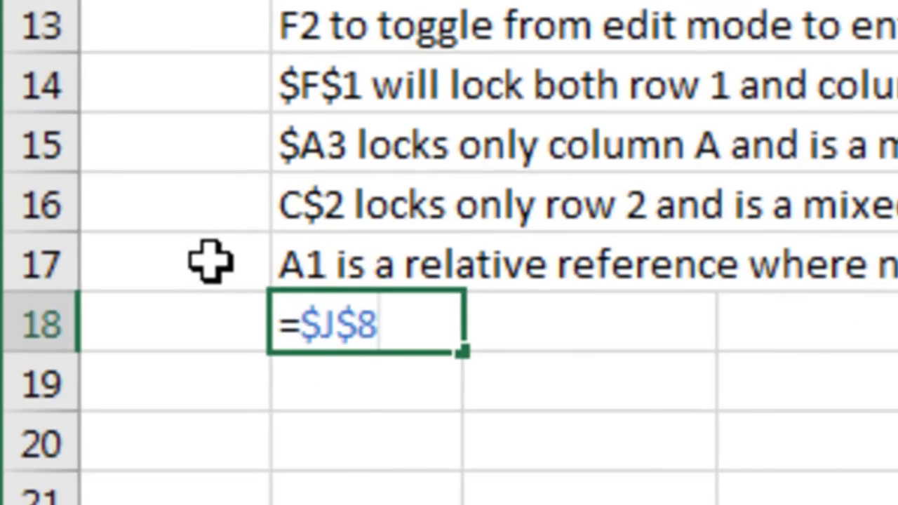
pyautogui.press('F4')
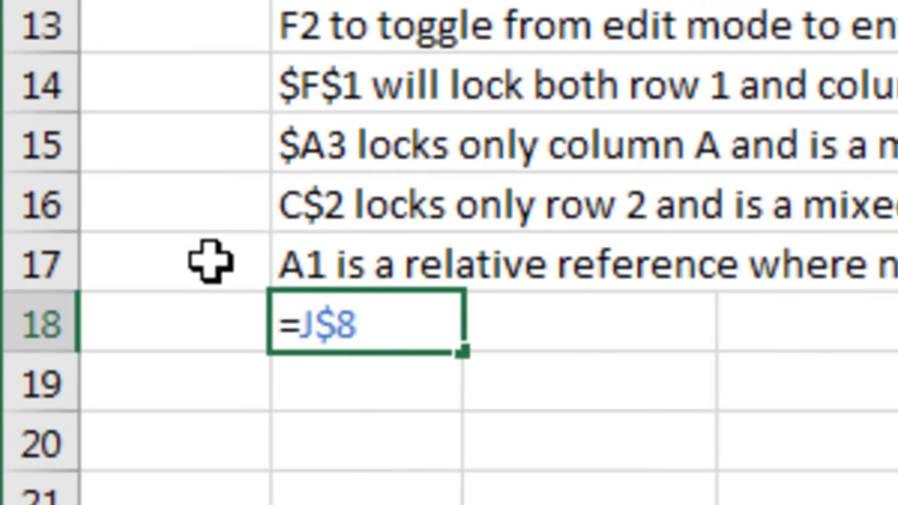
pyautogui.press('F4')
pyautogui.press('F4')
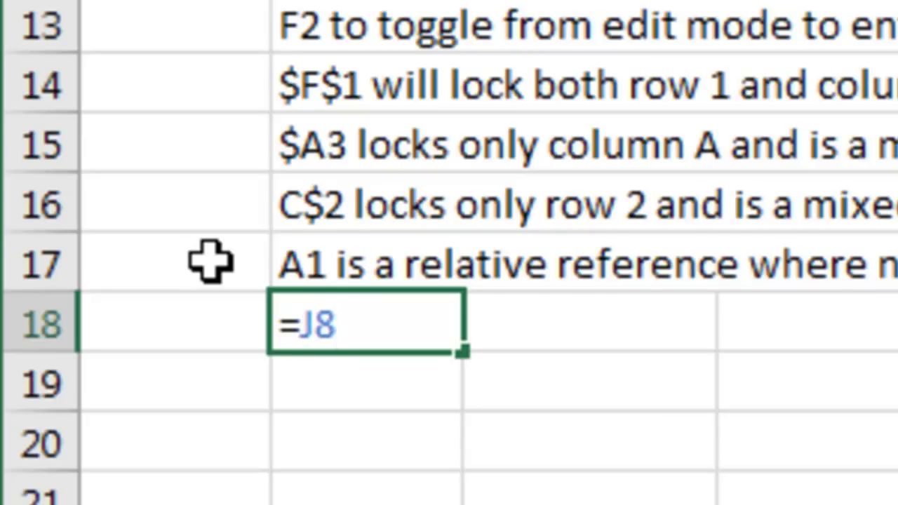
pyautogui.press('F4')
pyautogui.press('F4')
pyautogui.press('F4')
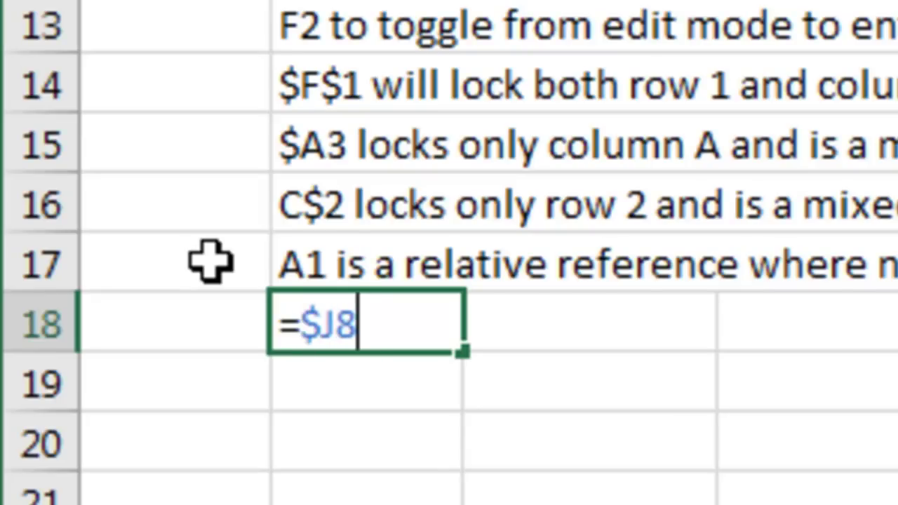
pyautogui.press('F4')
pyautogui.press('F4')
pyautogui.press('F4')
pyautogui.press('F4')
pyautogui.press('F4')
pyautogui.press('F4')
pyautogui.press('F4')
pyautogui.press('Escape')
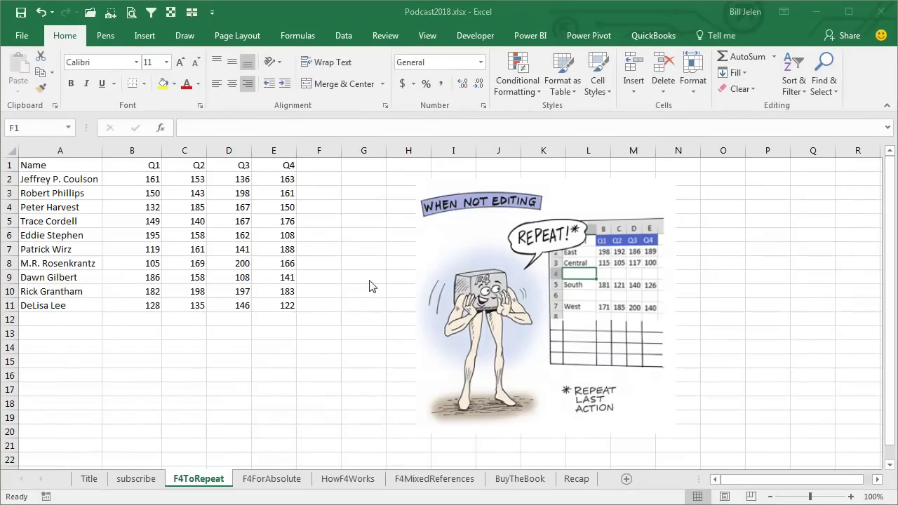
# - Number helper column F 1 to 10 in F2:F11 and copy the numbers to F12:F21
pyautogui.click(318, 181)
pyautogui.write('1')
pyautogui.hotkey('ctrl', 'Return')
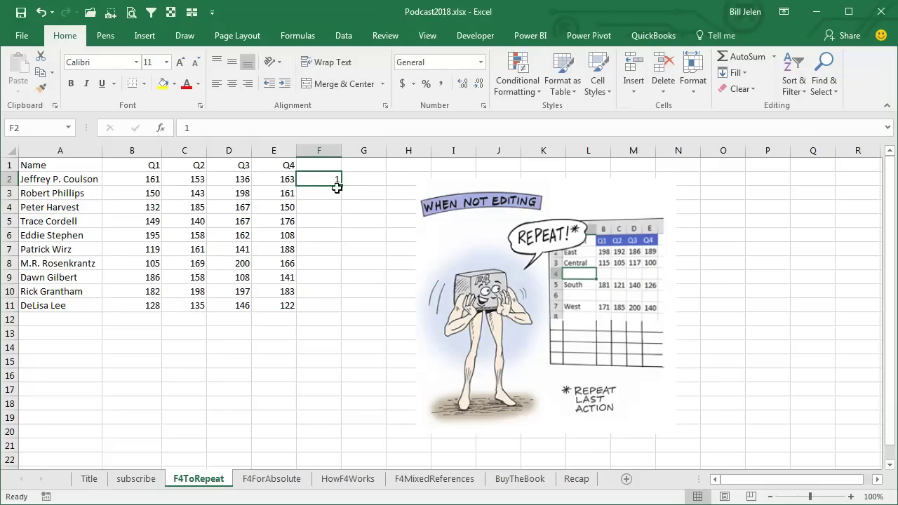
pyautogui.moveTo(341, 185); pyautogui.dragTo(337, 309)
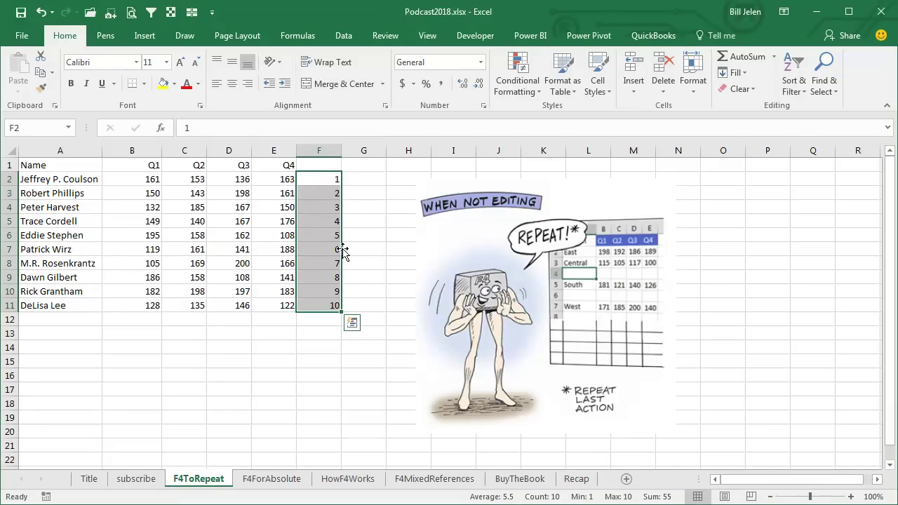
pyautogui.moveTo(342, 249); pyautogui.dragTo(331, 393)
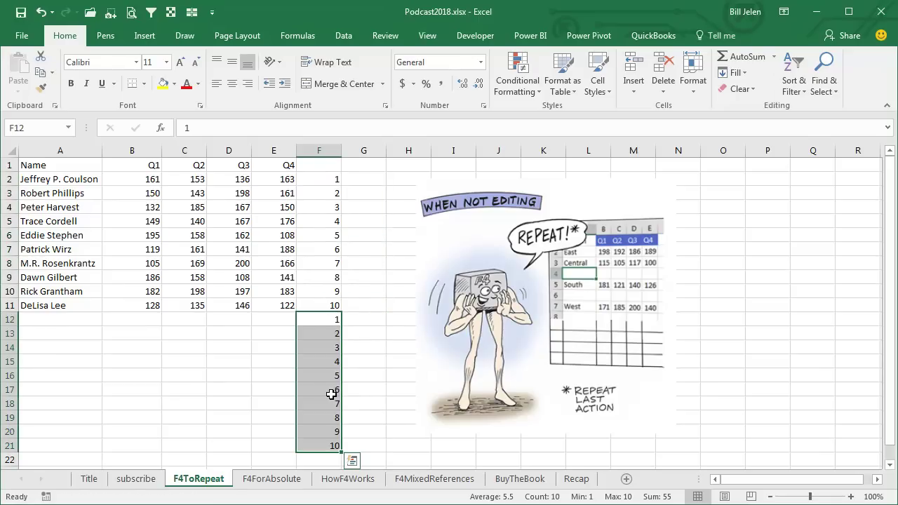
# - Head column F 'Sort', sort the table A to Z by it, then clear the helper numbers
pyautogui.click(324, 165)
pyautogui.write('Sort')
pyautogui.press('Return')
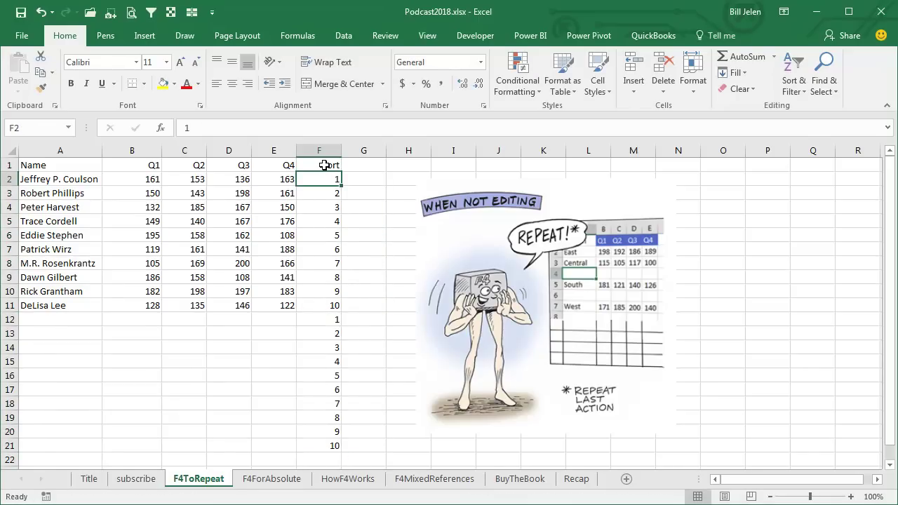
pyautogui.click(343, 36)
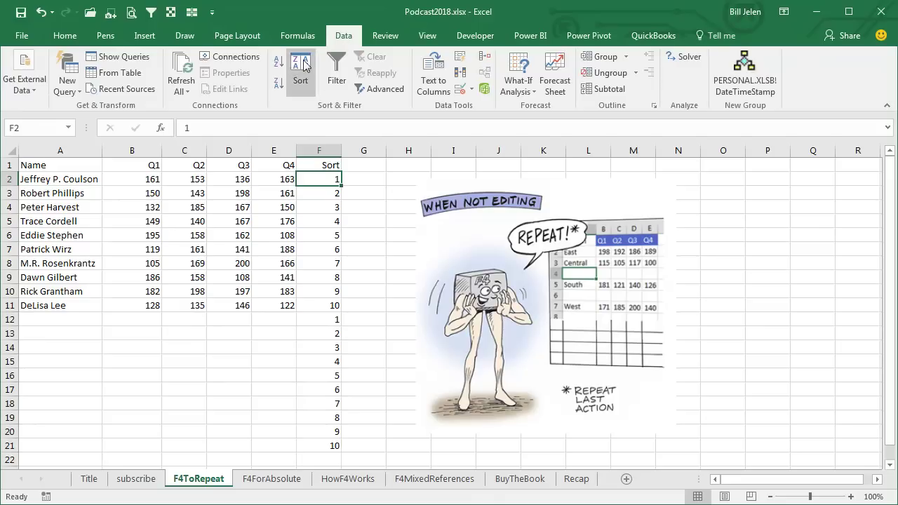
pyautogui.click(279, 63)
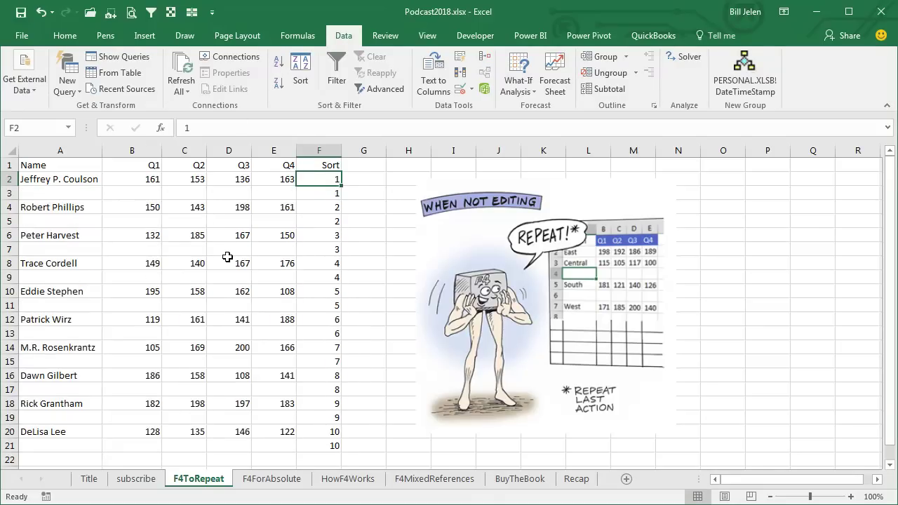
pyautogui.hotkey('ctrl', 'Up')
pyautogui.hotkey('ctrl', 'shift', 'Down')
pyautogui.press('Delete')
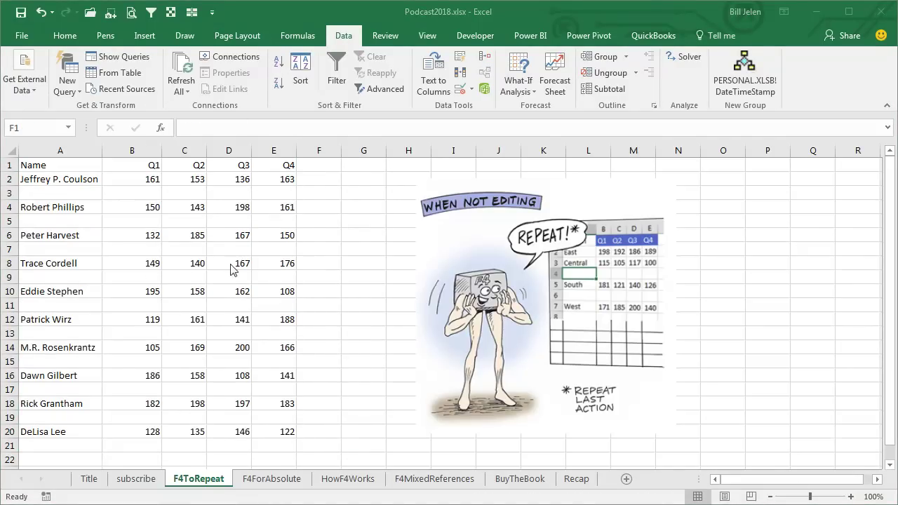
# - Insert a blank column before Q1, then repeat the insert with F4 before Q4, Q3 and Q2
pyautogui.click(152, 167)
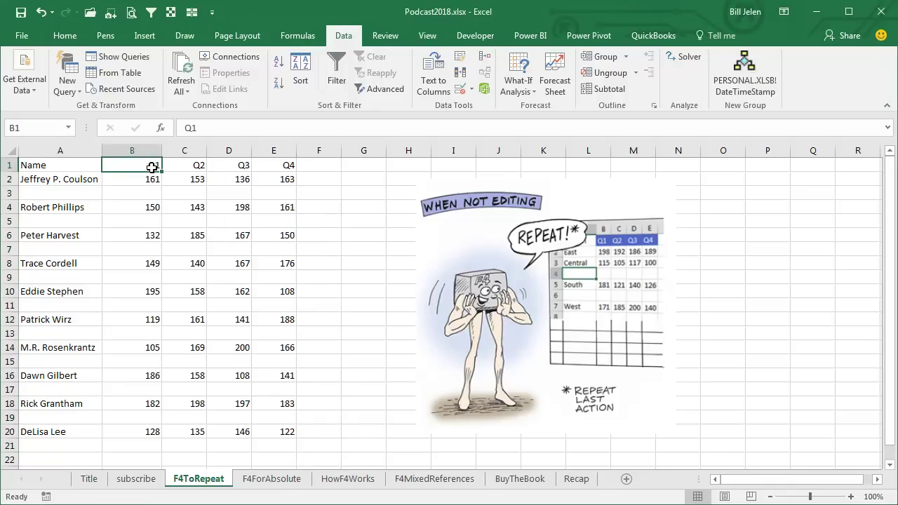
pyautogui.hotkey('alt', 'i')
pyautogui.press('c')
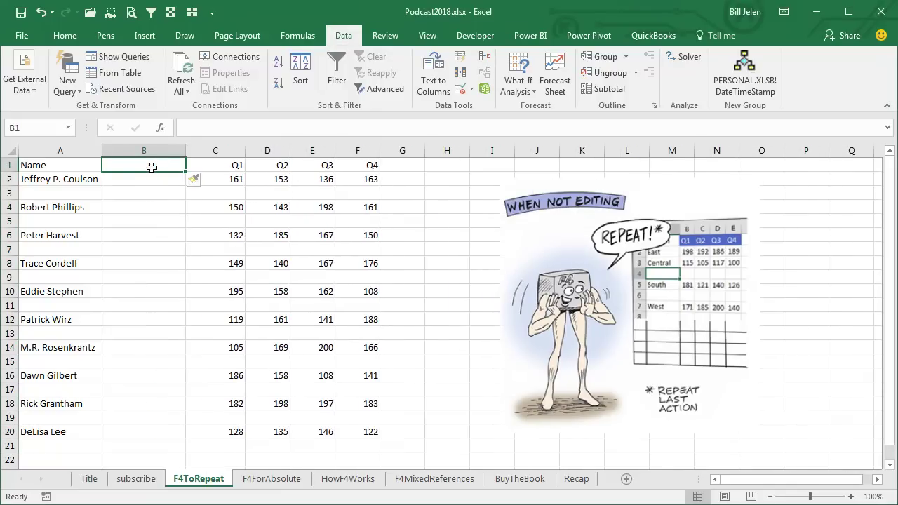
pyautogui.press('Right')
pyautogui.press('Right')
pyautogui.press('Right')
pyautogui.press('Right')
pyautogui.press('F4')
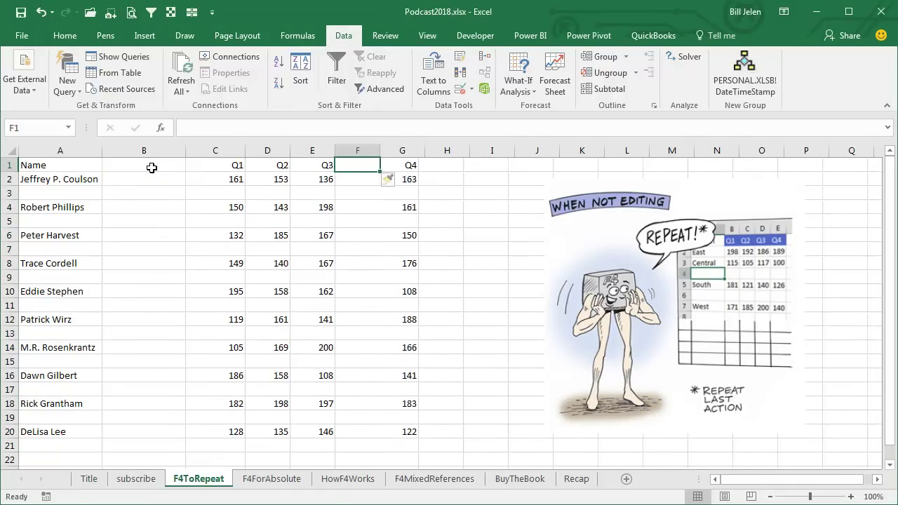
pyautogui.press('Left')
pyautogui.press('F4')
pyautogui.press('Left')
pyautogui.press('F4')
# - Set spacer column B to width 1 and repeat it with F4 on columns D, F and H
pyautogui.press('Left')
pyautogui.press('Left')
pyautogui.hotkey('alt', 'o')
pyautogui.write('cw1')
pyautogui.press('Return')
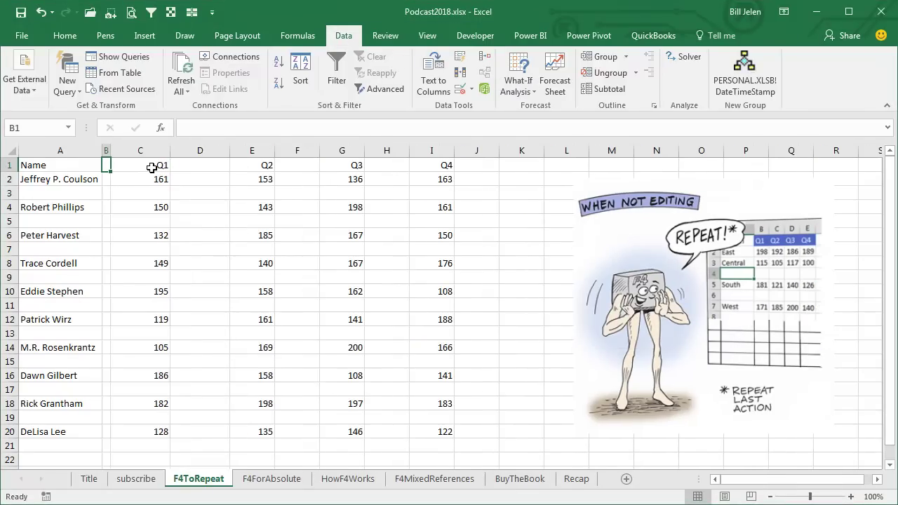
pyautogui.press('Right')
pyautogui.press('Right')
pyautogui.press('F4')
pyautogui.press('Right')
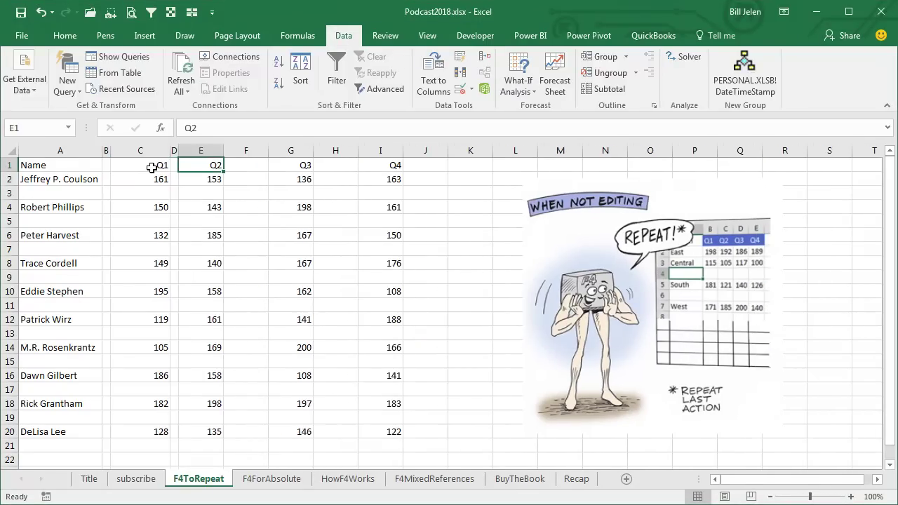
pyautogui.press('Right')
pyautogui.press('F4')
pyautogui.press('Right')
pyautogui.press('Right')
pyautogui.press('F4')
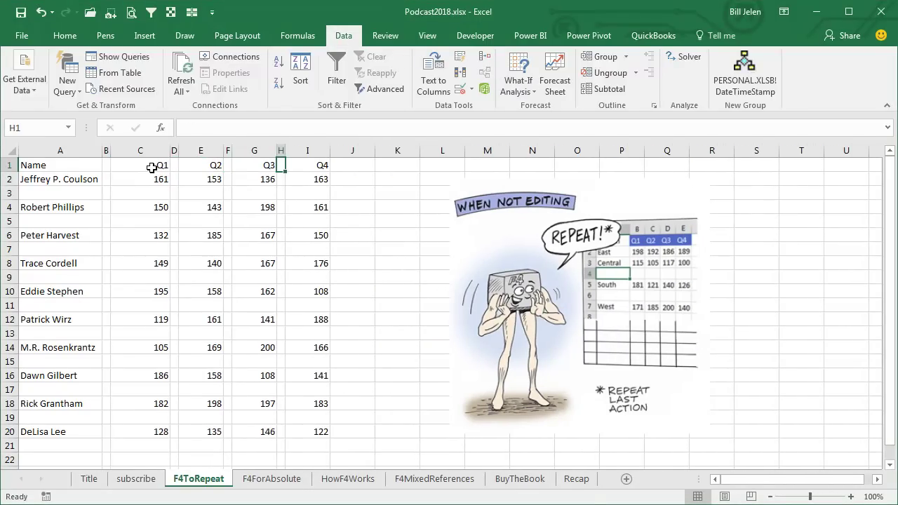